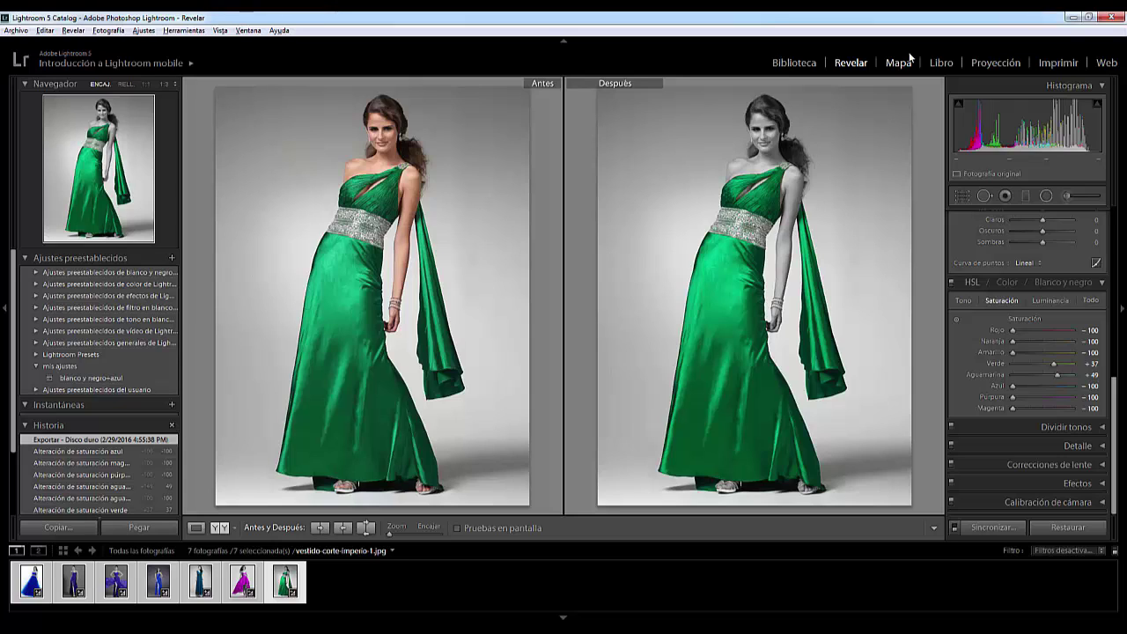
Leave the green-dress before/after comparison and switch to the Map module
click(908, 56)
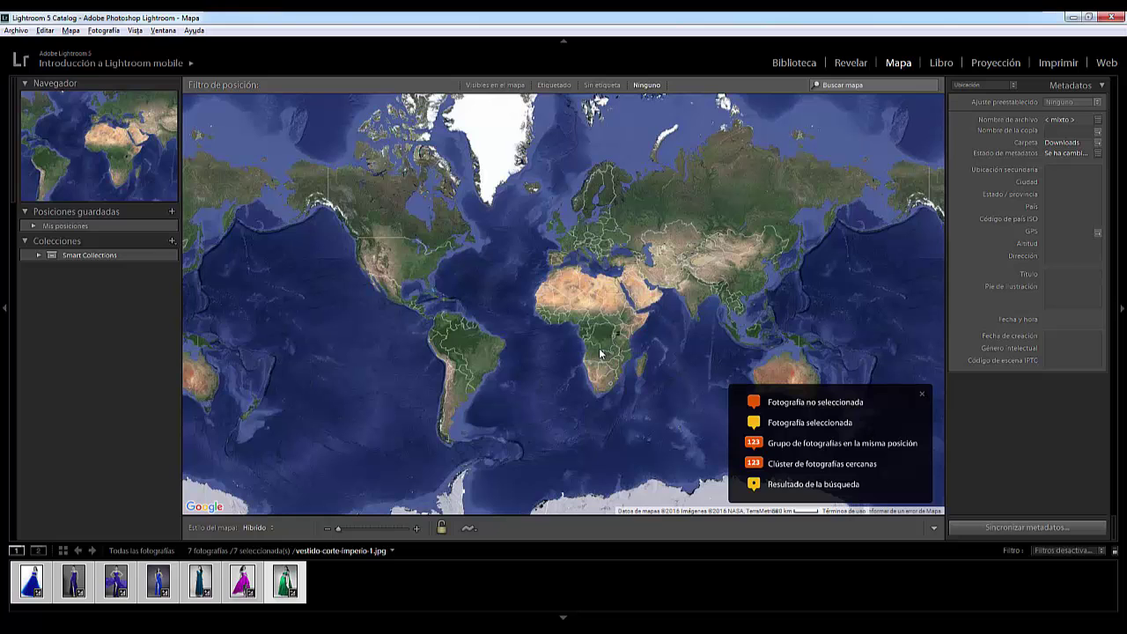
Zoom the world map to Myanmar and drop the seven selected dress photos onto it
scroll(600, 352, up, 1)
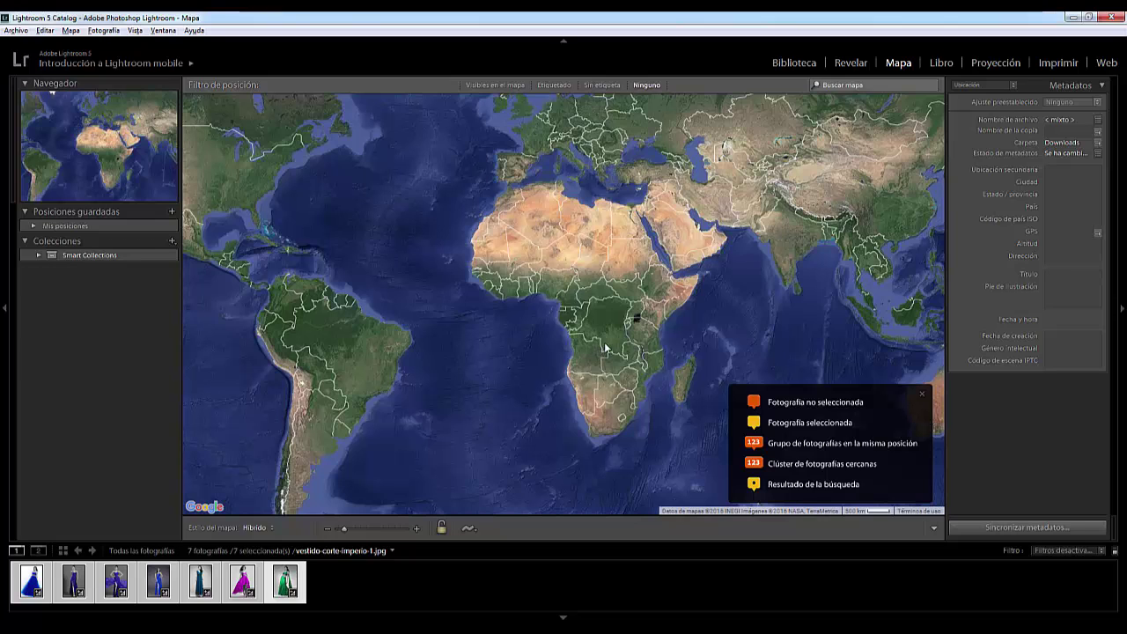
scroll(603, 349, up, 1)
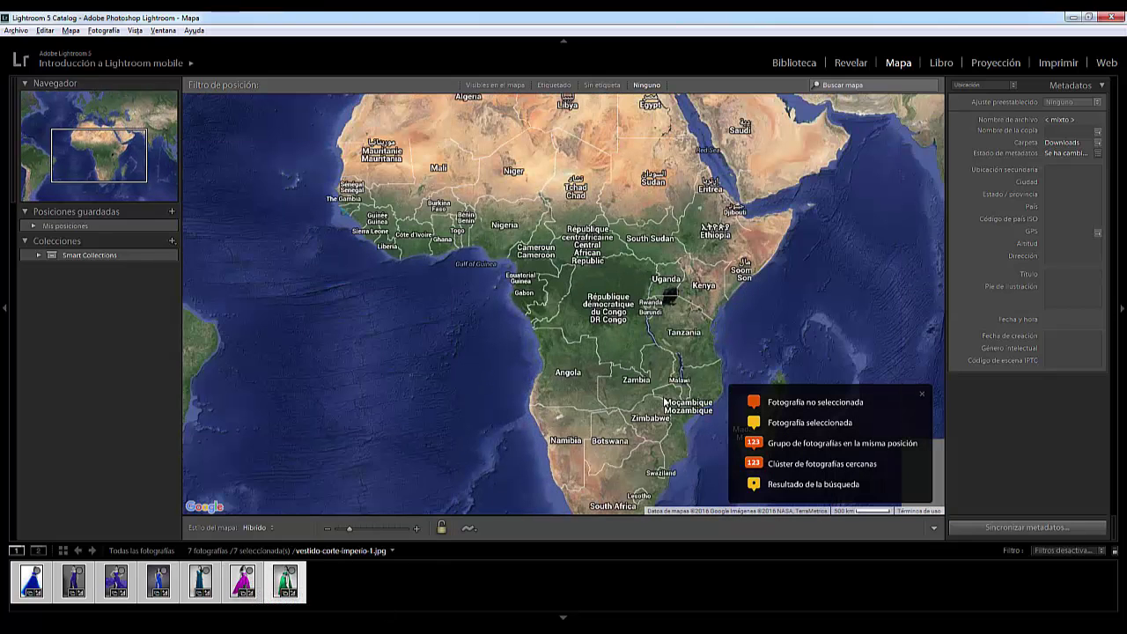
mouse_move(841, 391)
mouse_down()
mouse_move(628, 337)
mouse_move(490, 420)
mouse_move(383, 416)
mouse_up()
drag(379, 355, 490, 342)
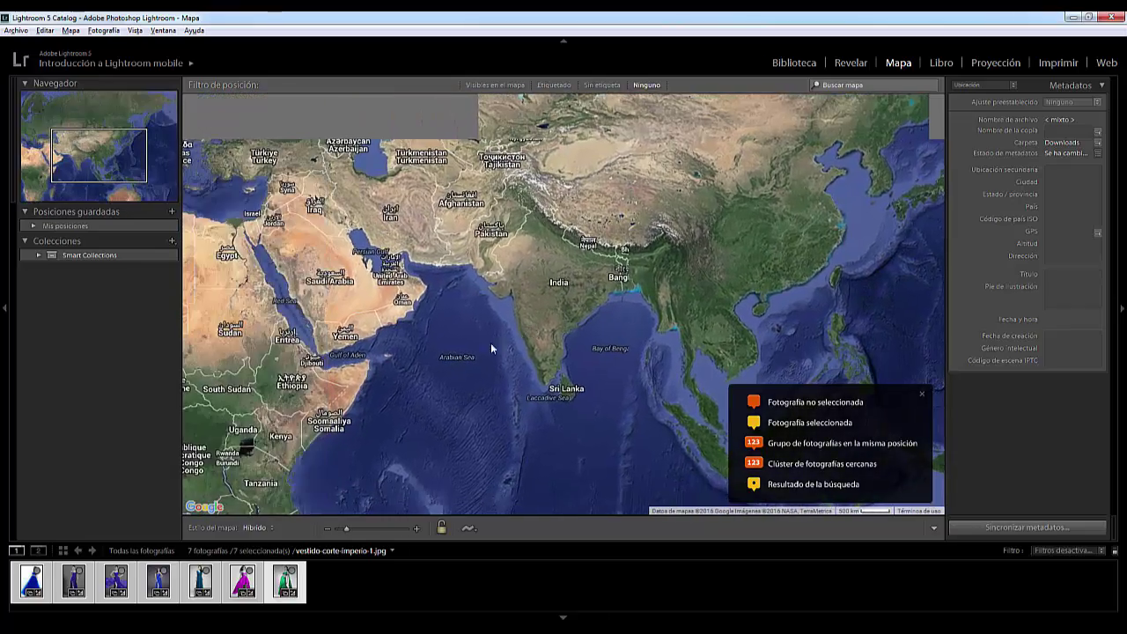
scroll(488, 335, up, 2)
scroll(491, 316, up, 2)
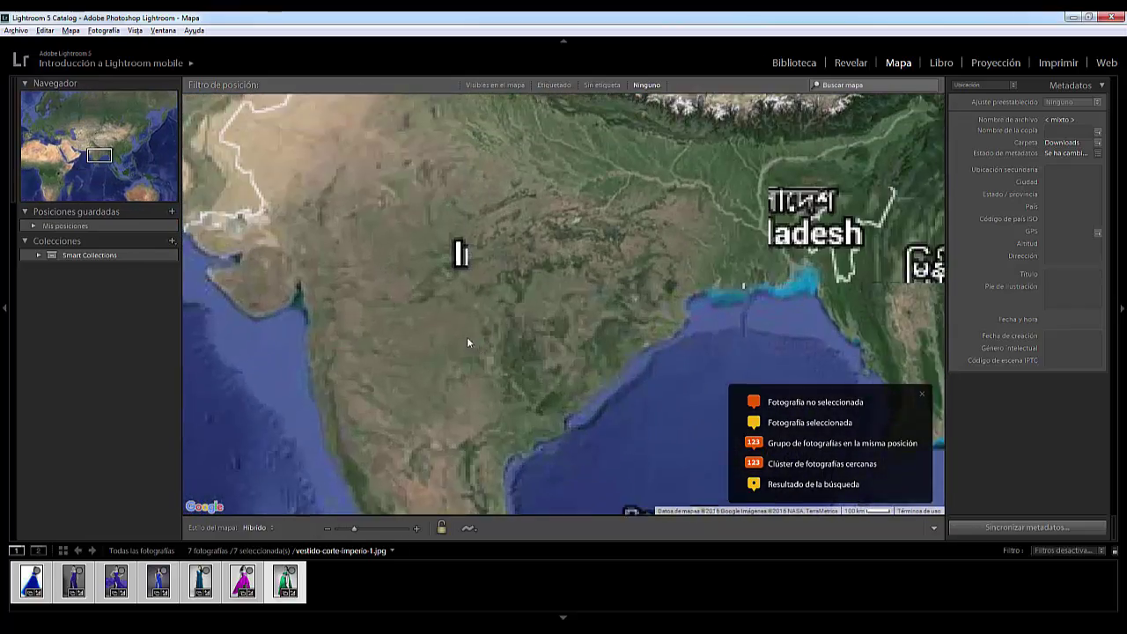
scroll(467, 337, down, 2)
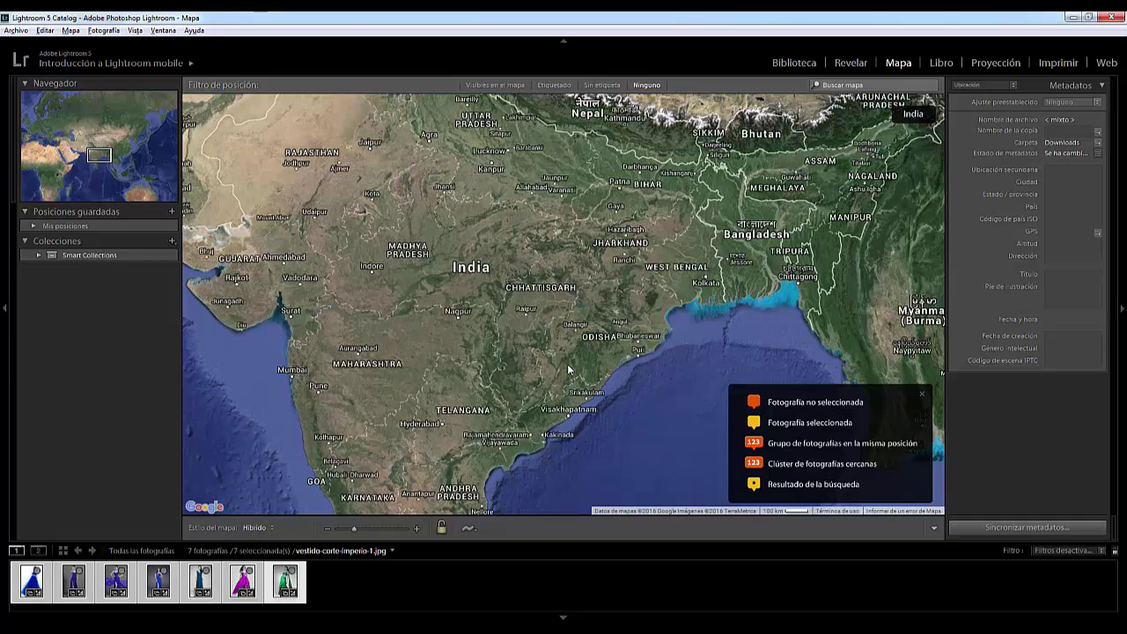
drag(569, 370, 422, 335)
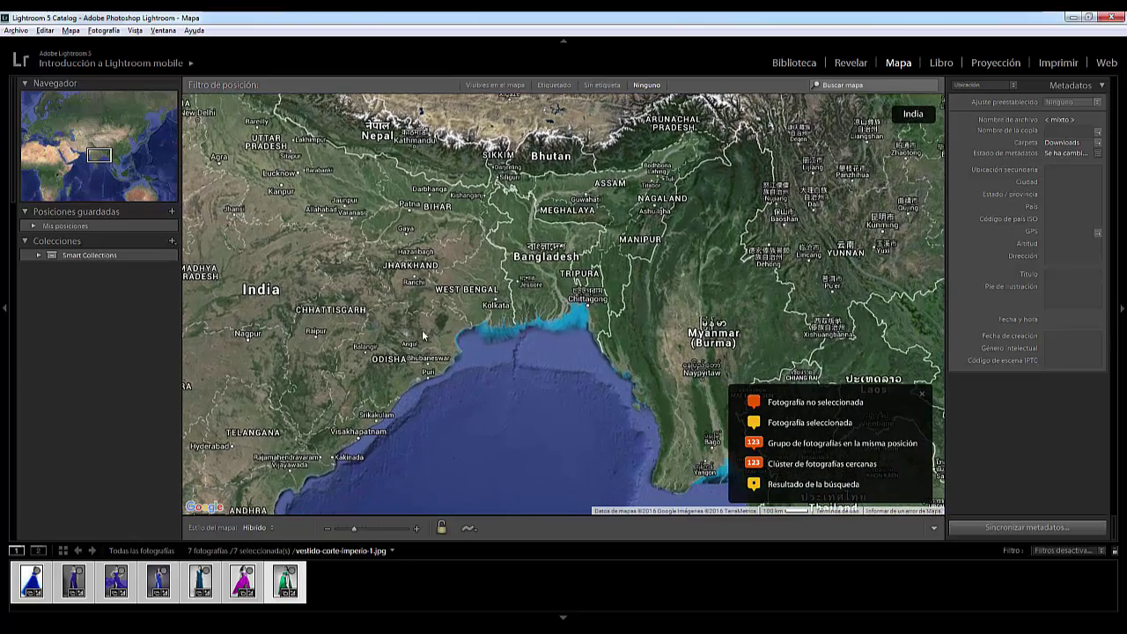
drag(596, 336, 538, 338)
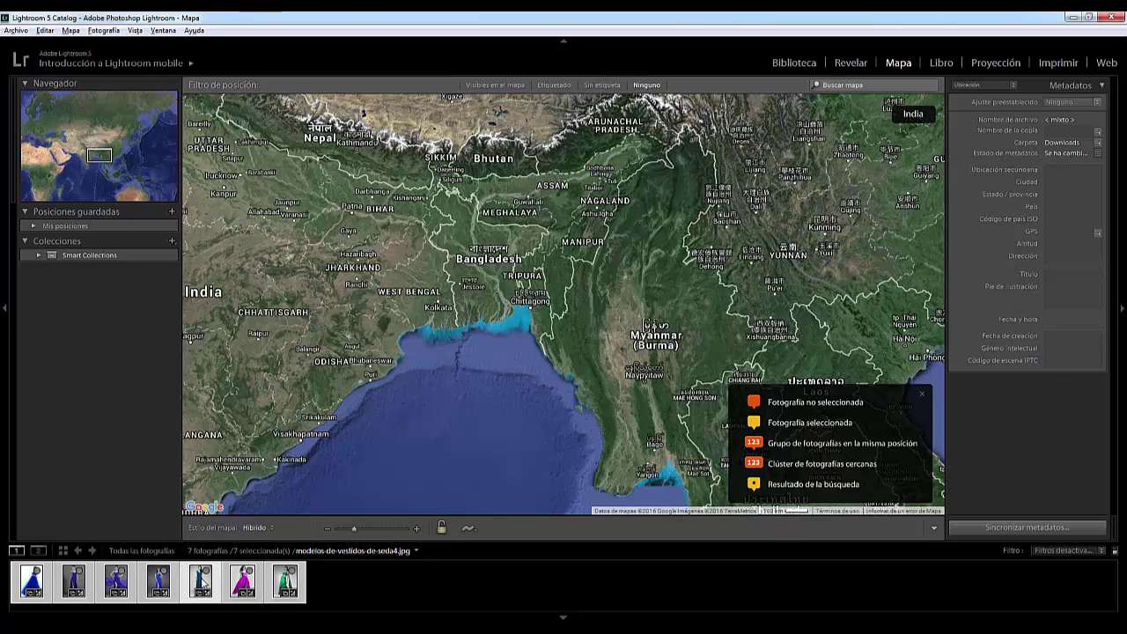
drag(201, 578, 617, 364)
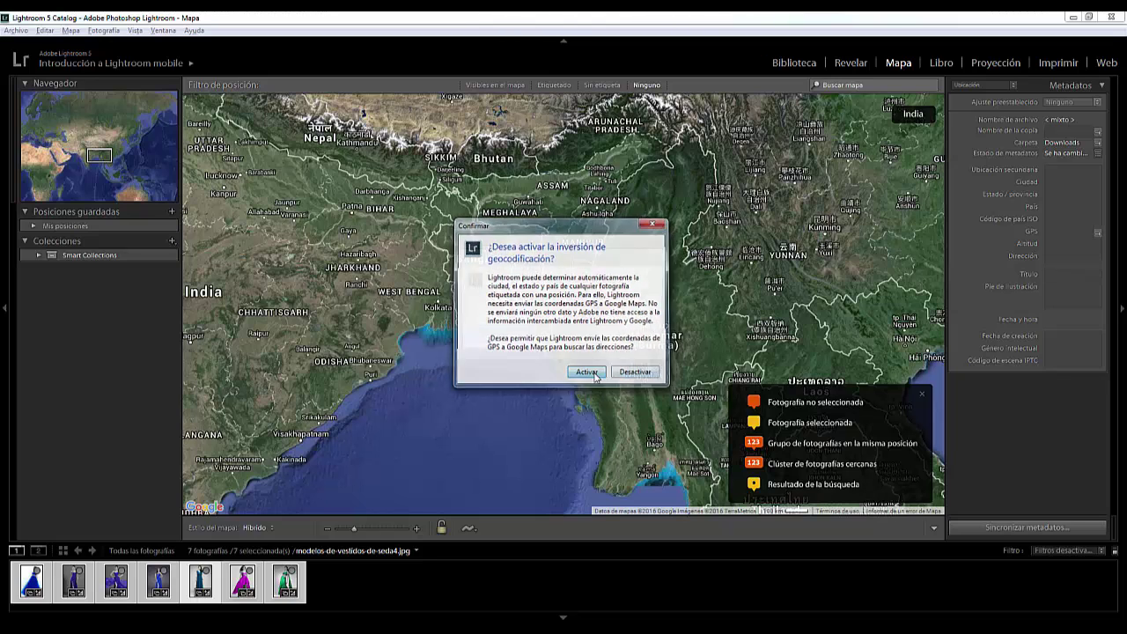
Turn on reverse geocoding and preview the photos pinned in Myanmar from the map marker
click(588, 372)
click(647, 342)
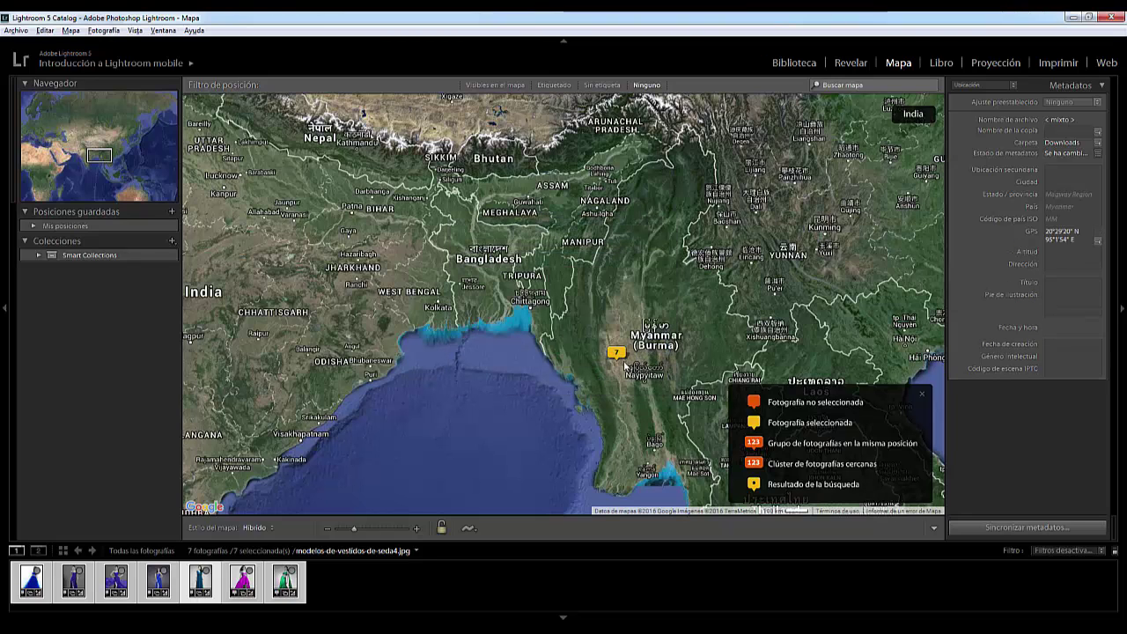
click(618, 355)
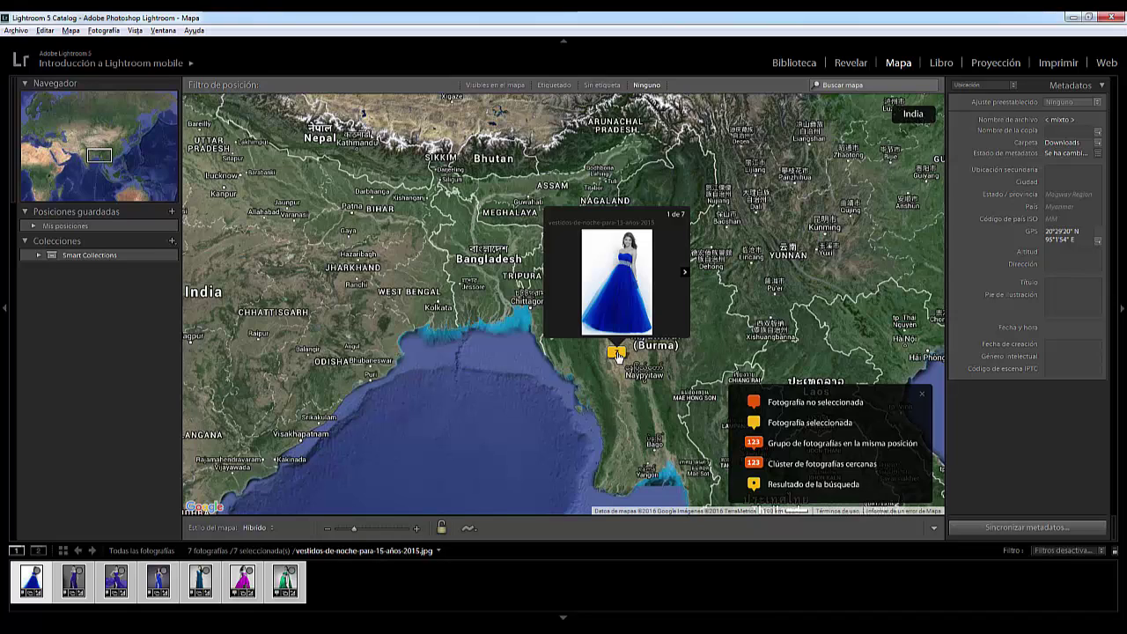
click(629, 354)
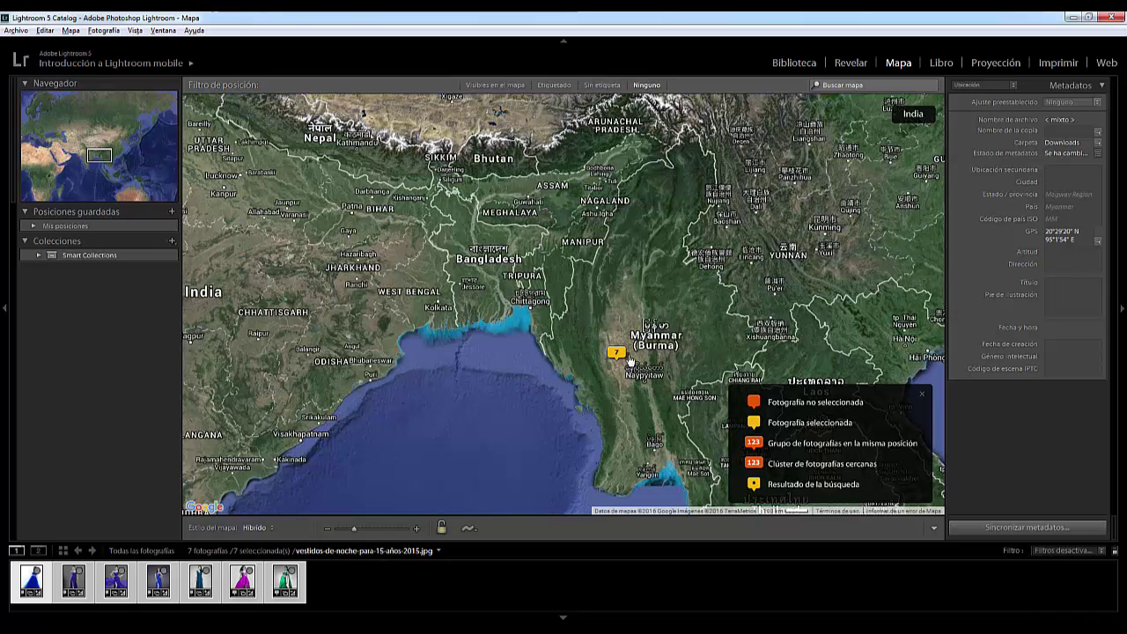
click(628, 356)
Review the auto-laid-out Horizontal estándar book, then clear its layout to a blank two-page book
click(941, 62)
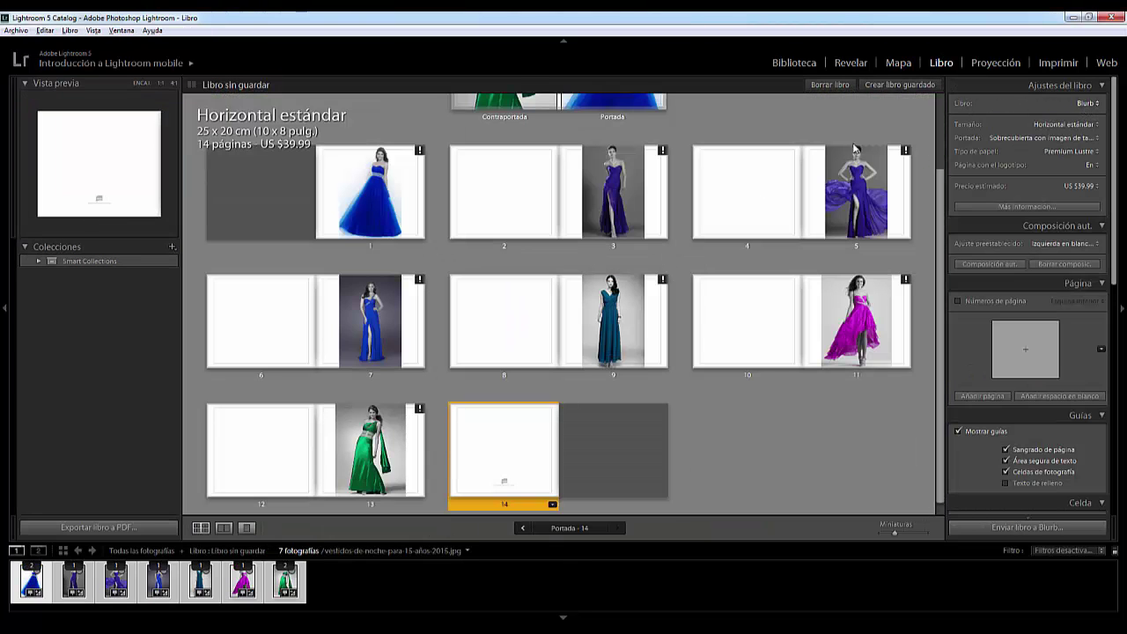
scroll(739, 323, up, 2)
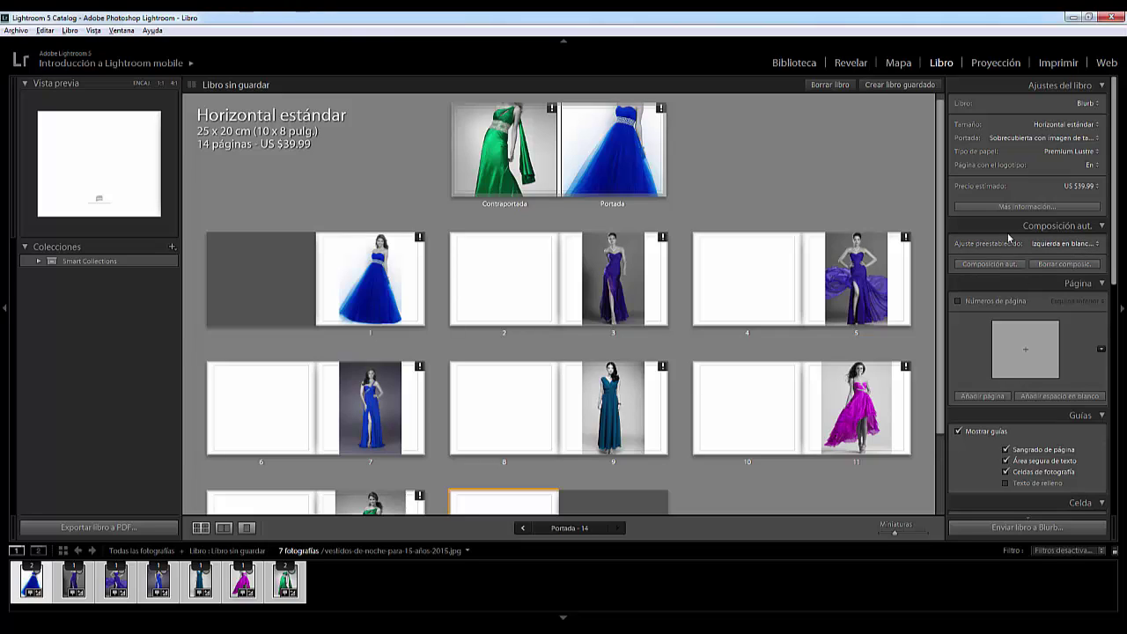
scroll(1065, 325, down, 3)
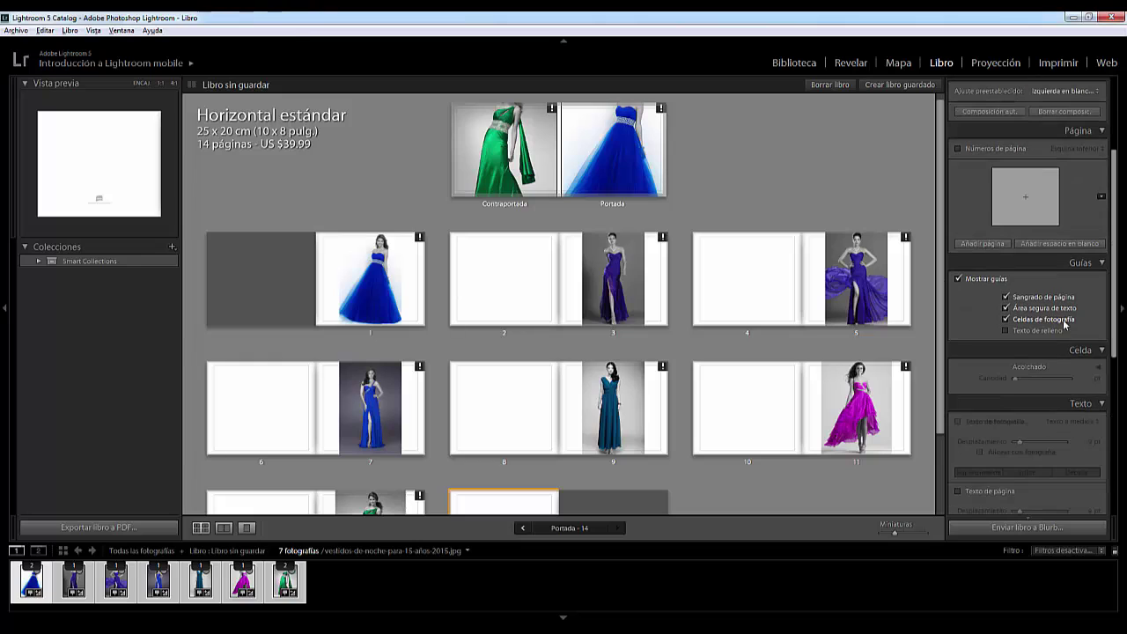
scroll(1065, 326, up, 2)
scroll(880, 326, up, 1)
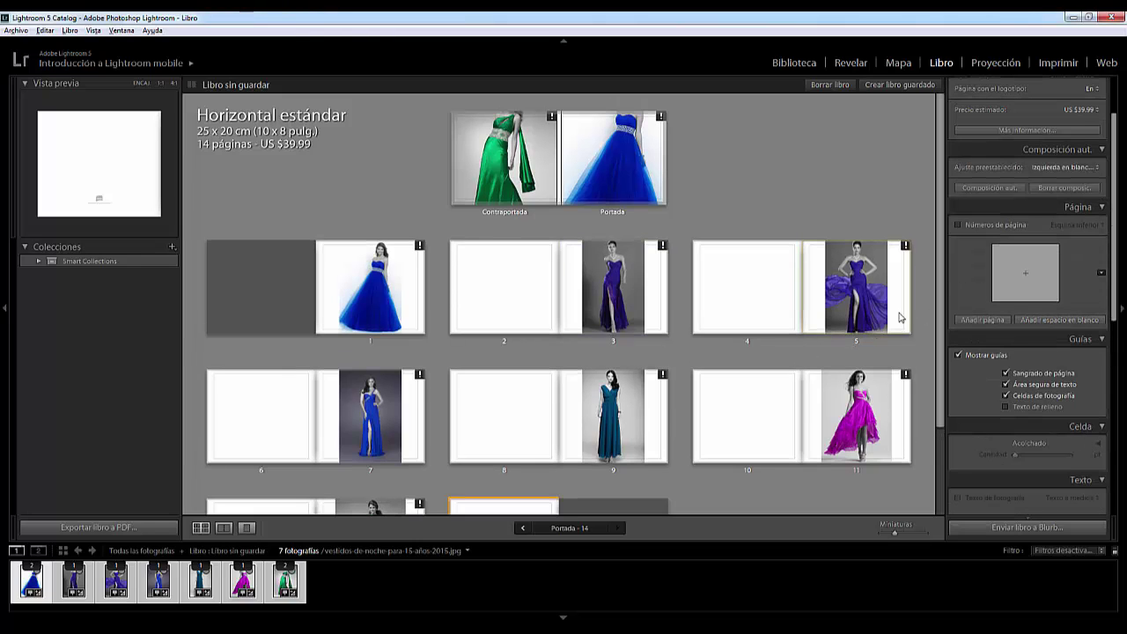
scroll(1009, 284, up, 2)
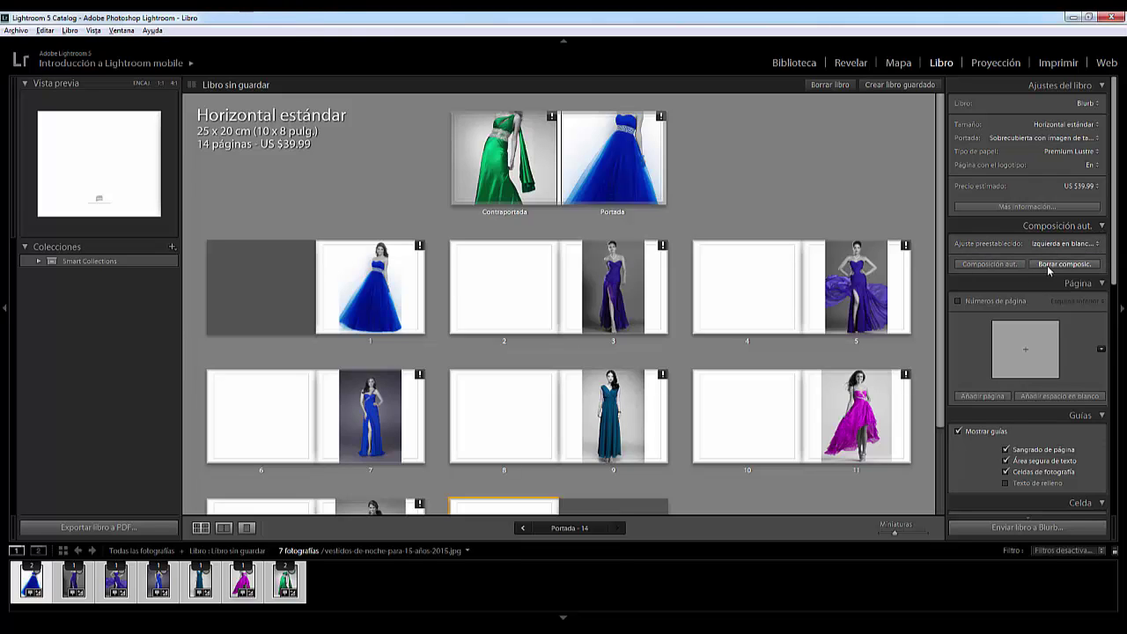
click(1048, 270)
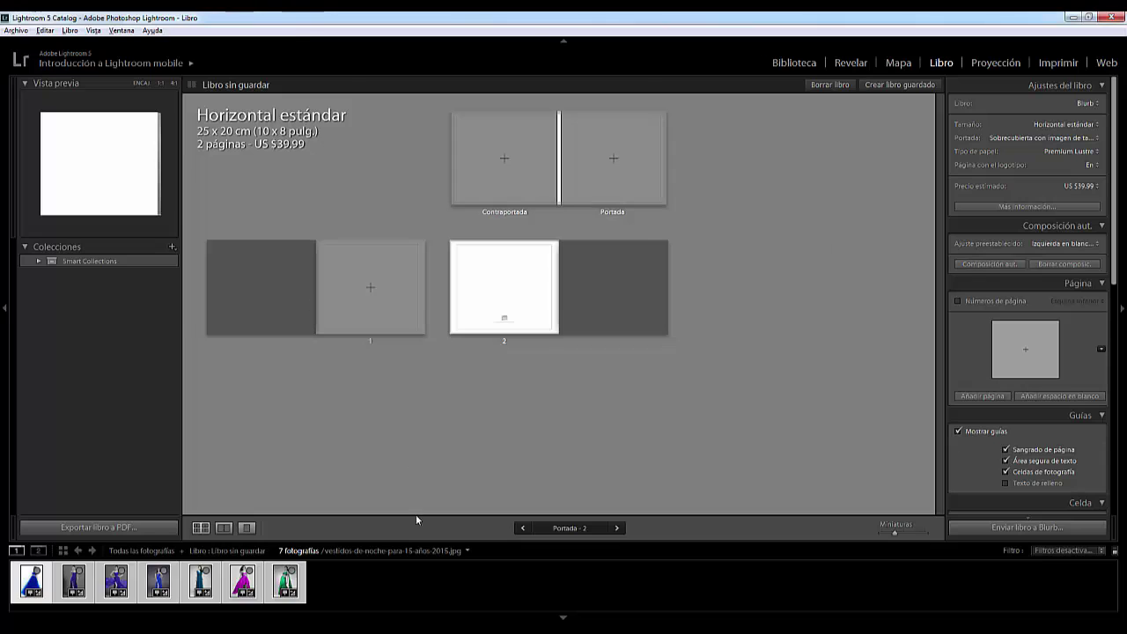
Put the green dress on the back cover and the blue dress, zoomed to 32%, on the front
mouse_move(286, 581)
mouse_down()
mouse_move(412, 364)
mouse_move(513, 309)
mouse_up()
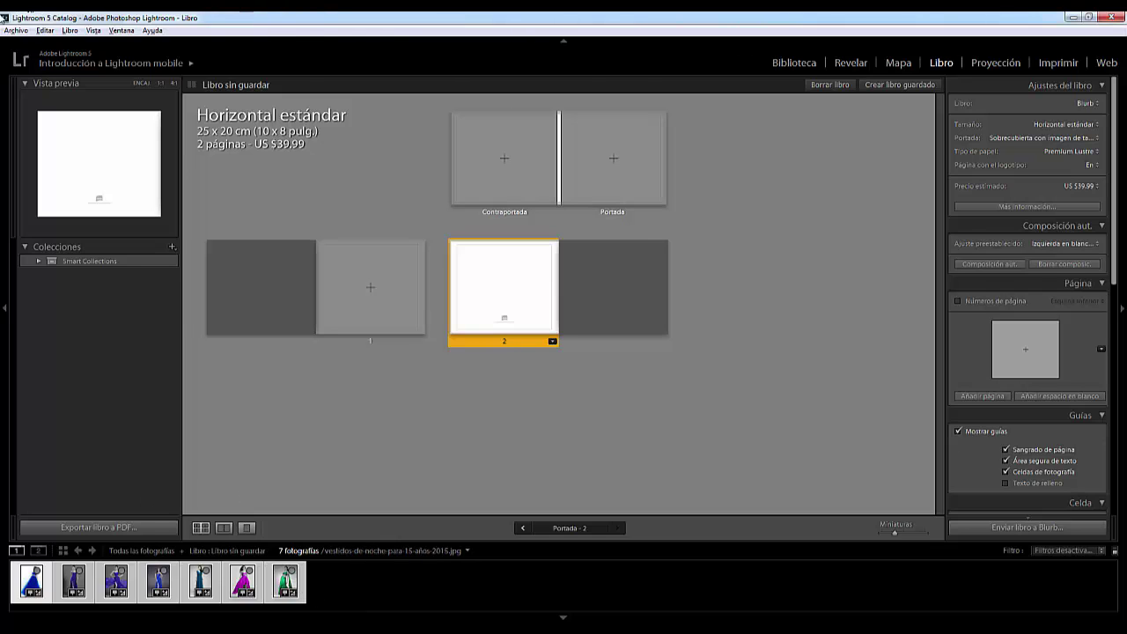
click(45, 30)
click(78, 88)
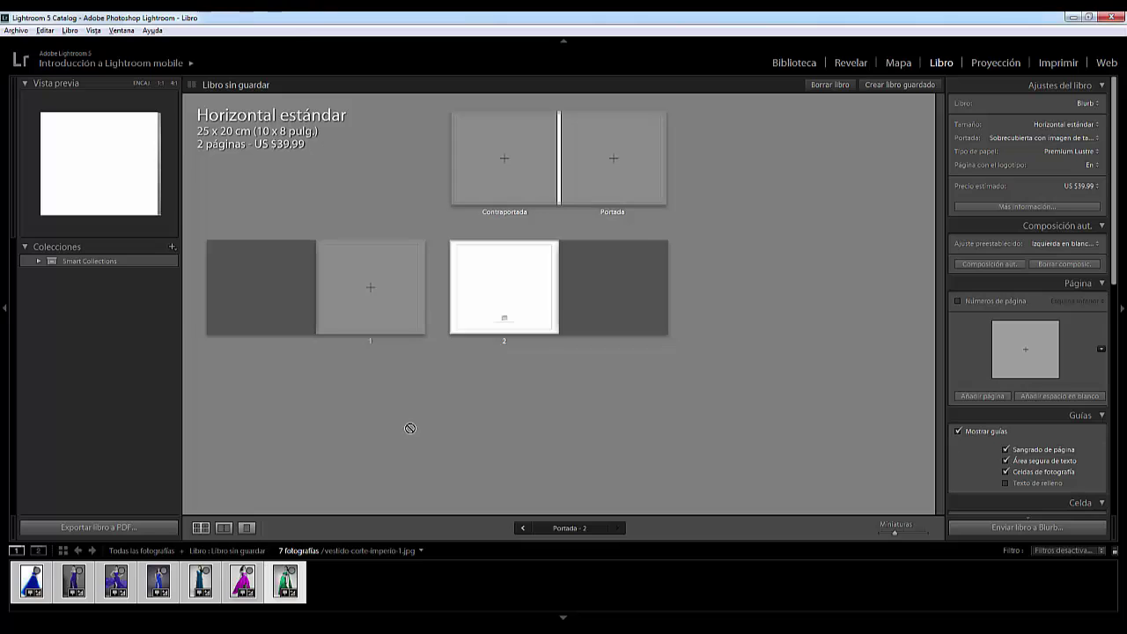
click(532, 154)
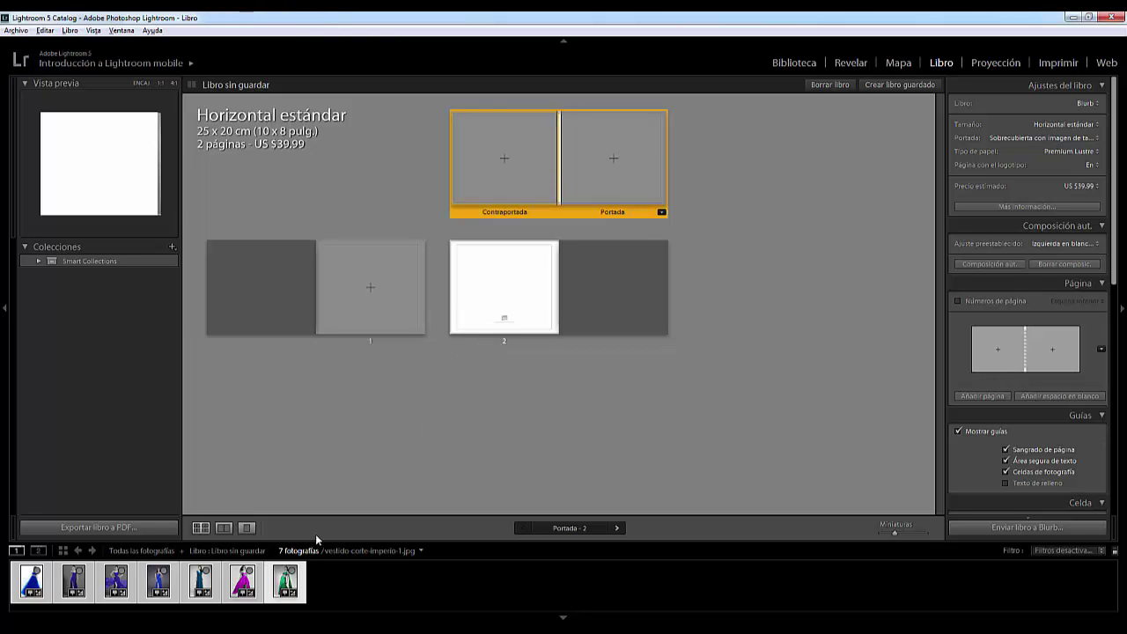
drag(282, 583, 498, 172)
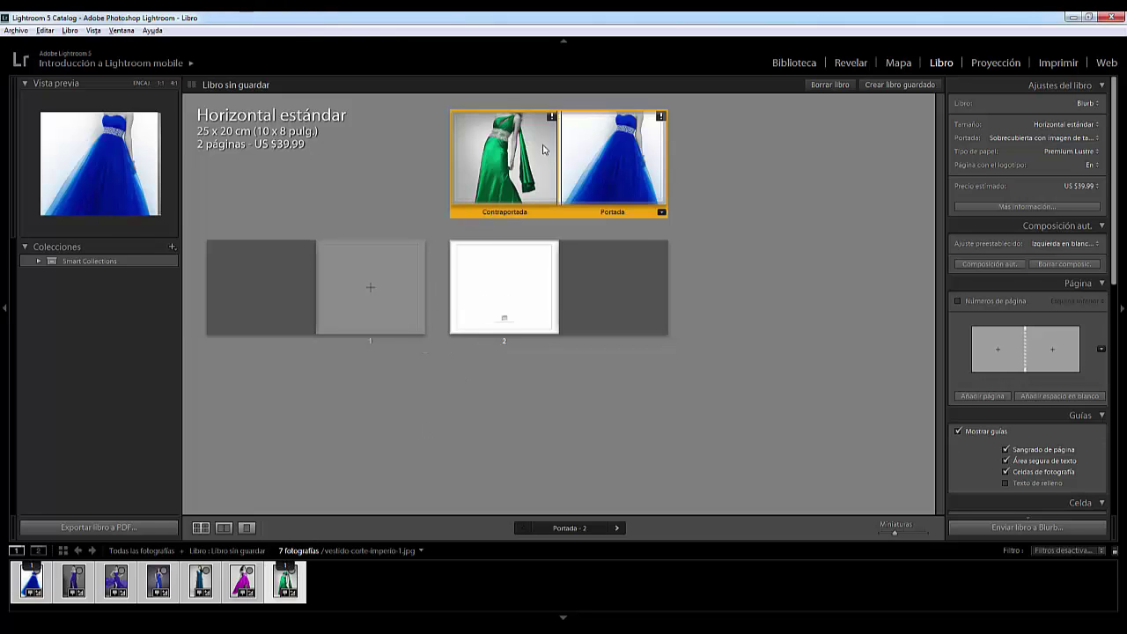
click(610, 195)
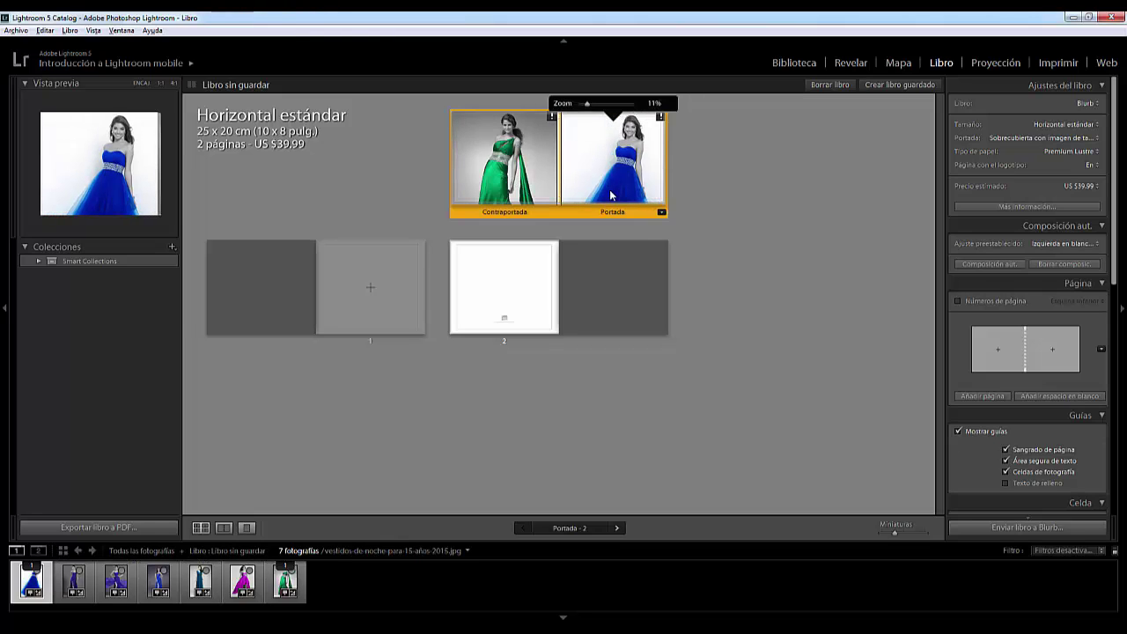
drag(586, 105, 597, 107)
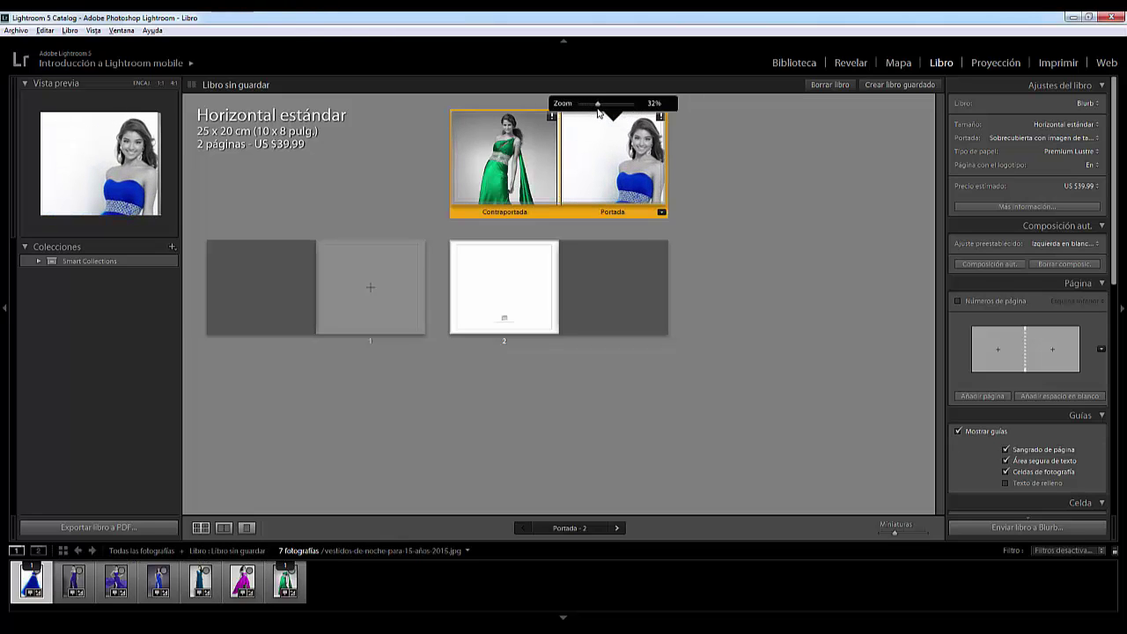
Add two pages to the book and try a travel-map graphic as the page background
click(989, 395)
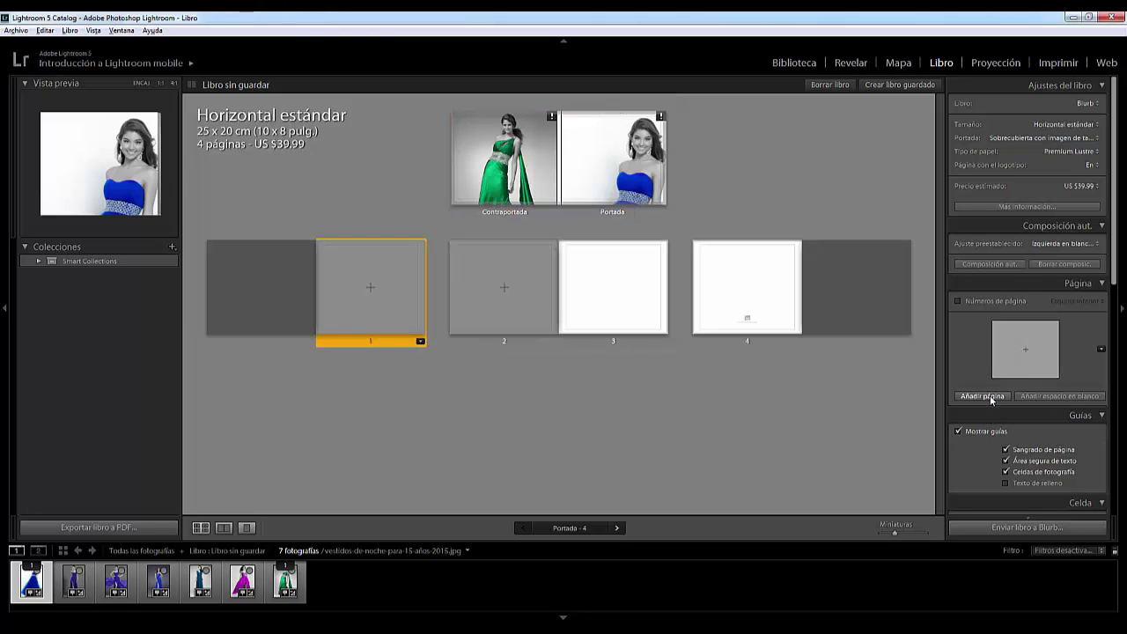
scroll(1030, 362, down, 3)
scroll(1030, 362, down, 3)
scroll(1030, 360, down, 3)
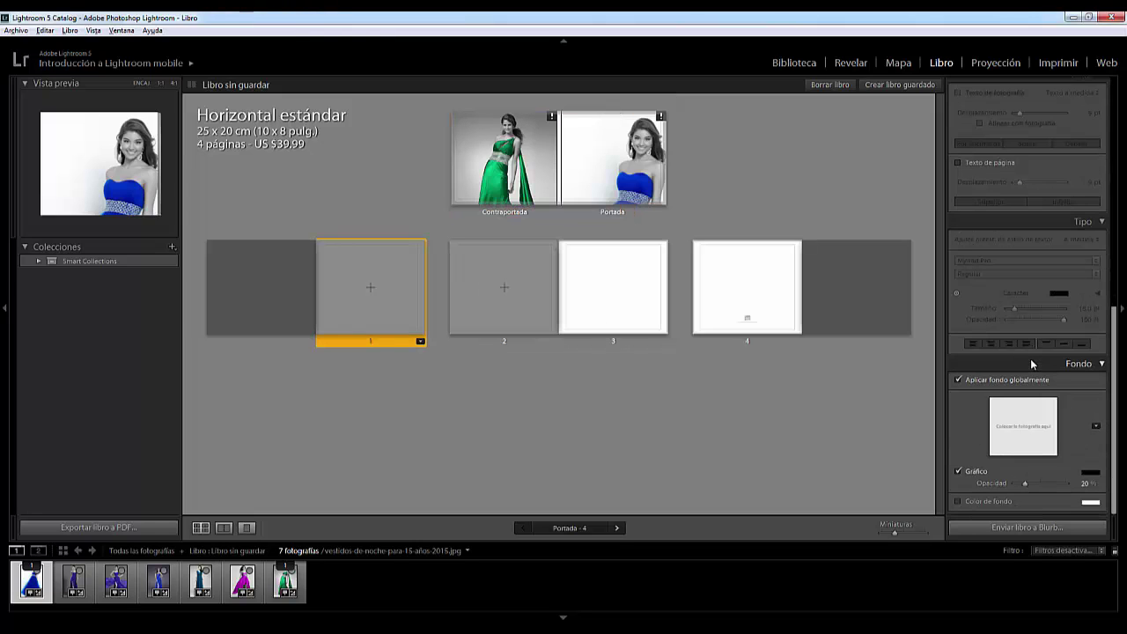
click(1016, 429)
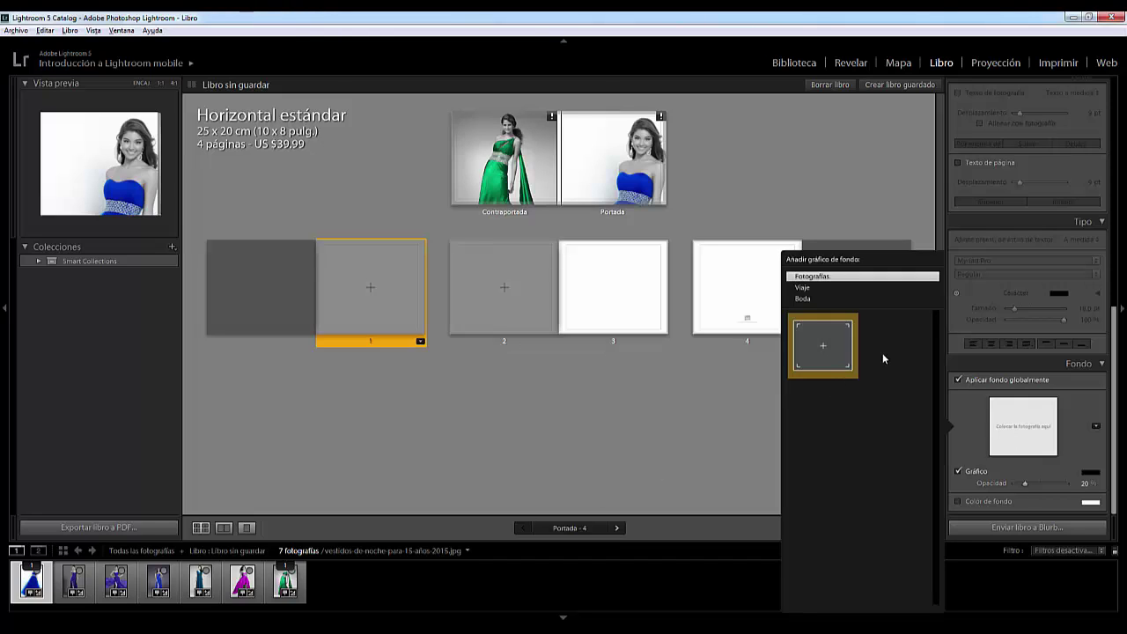
click(814, 291)
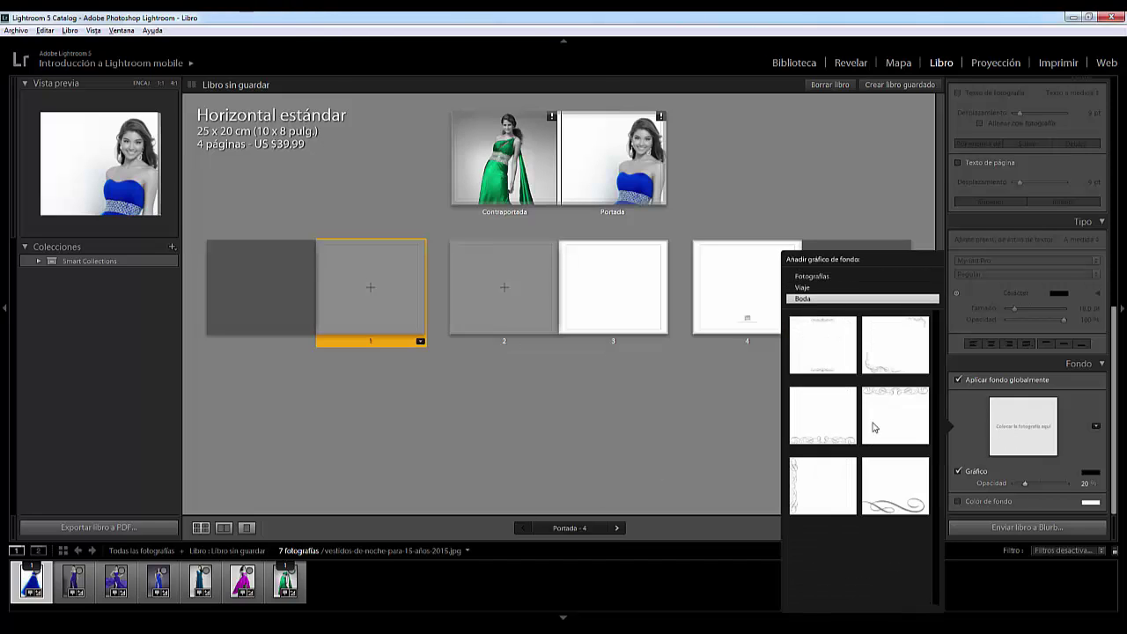
click(847, 337)
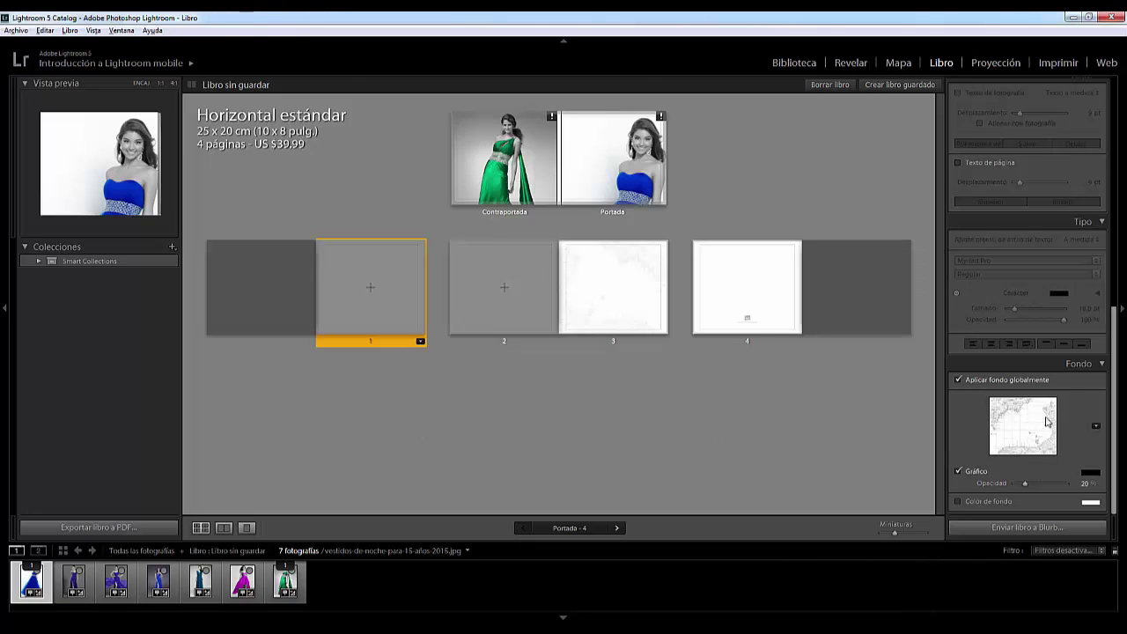
Use the magenta-dress photo as a faint 20% page background and check pages 3 and 4
click(1095, 428)
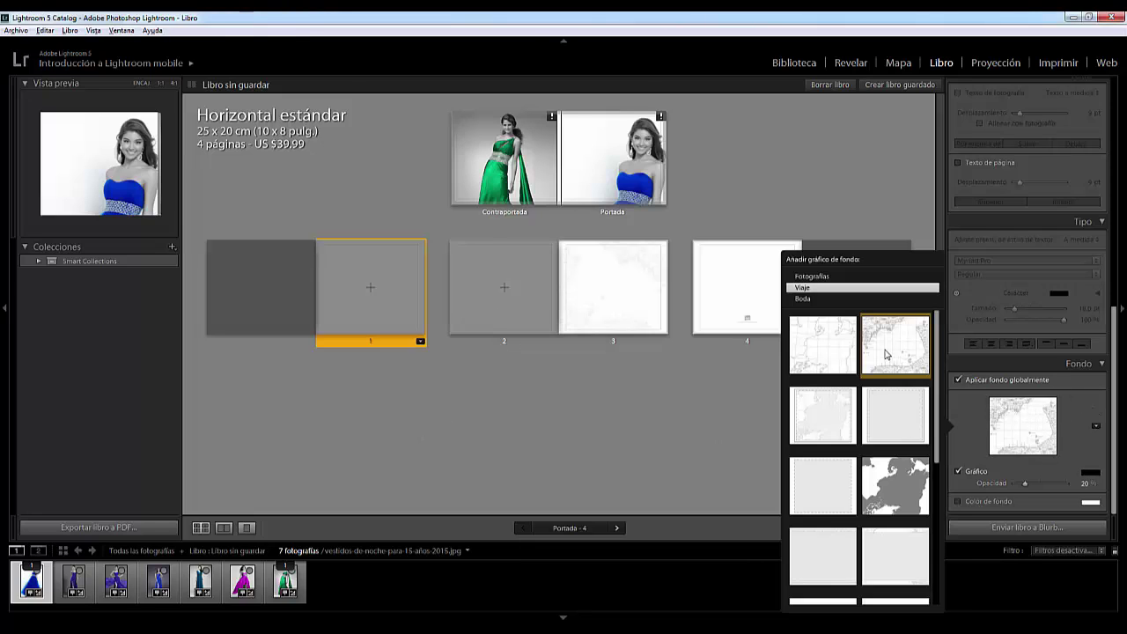
click(818, 284)
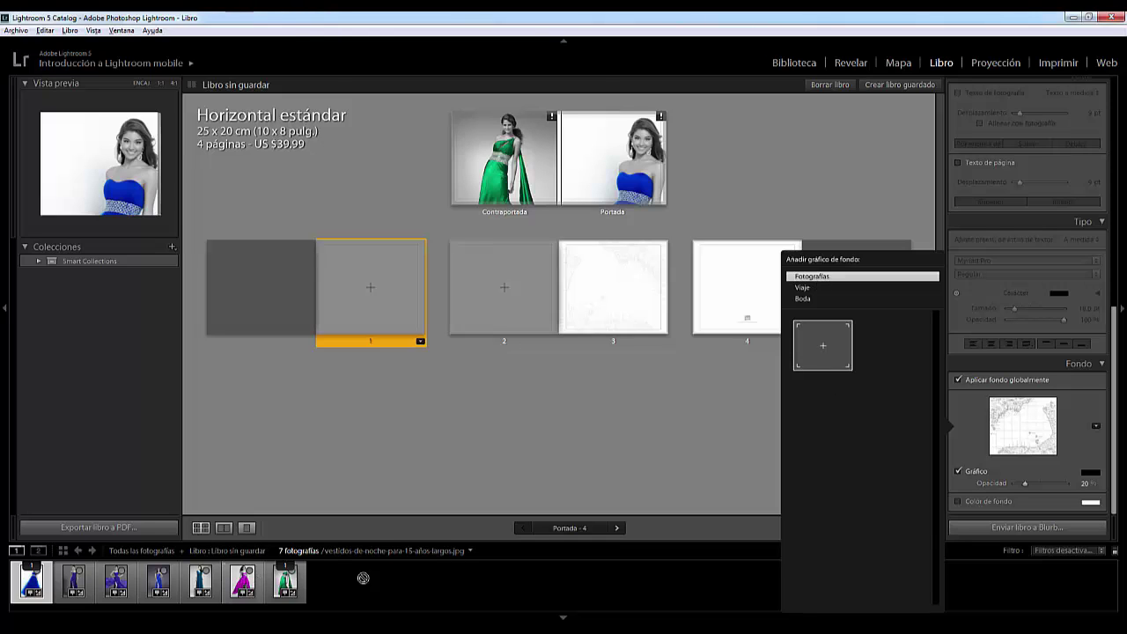
drag(826, 358, 827, 358)
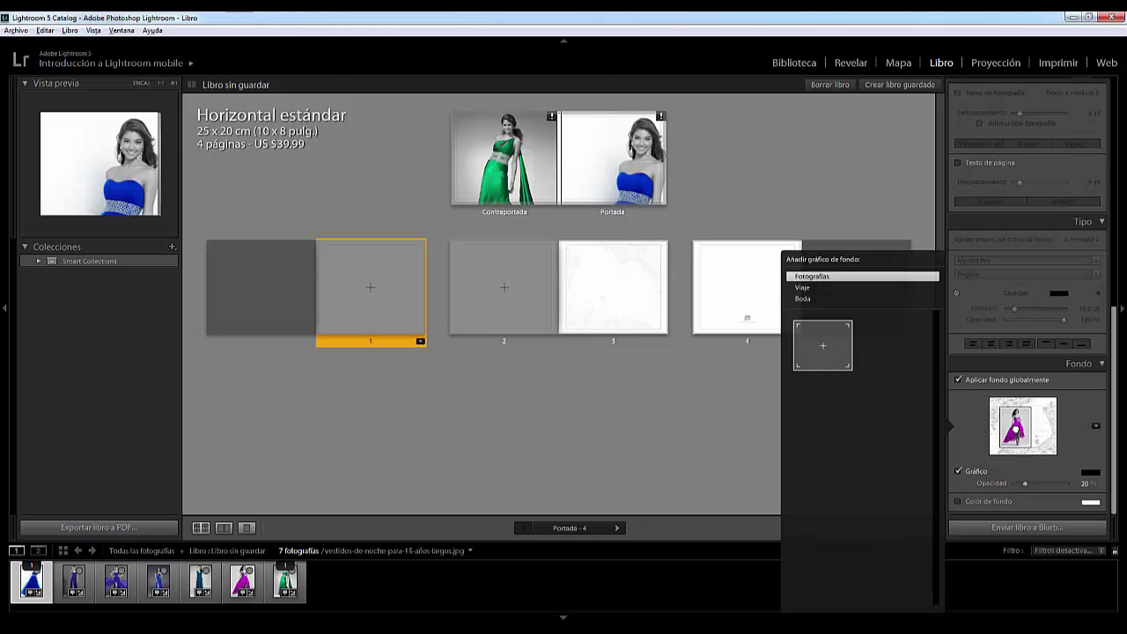
click(623, 296)
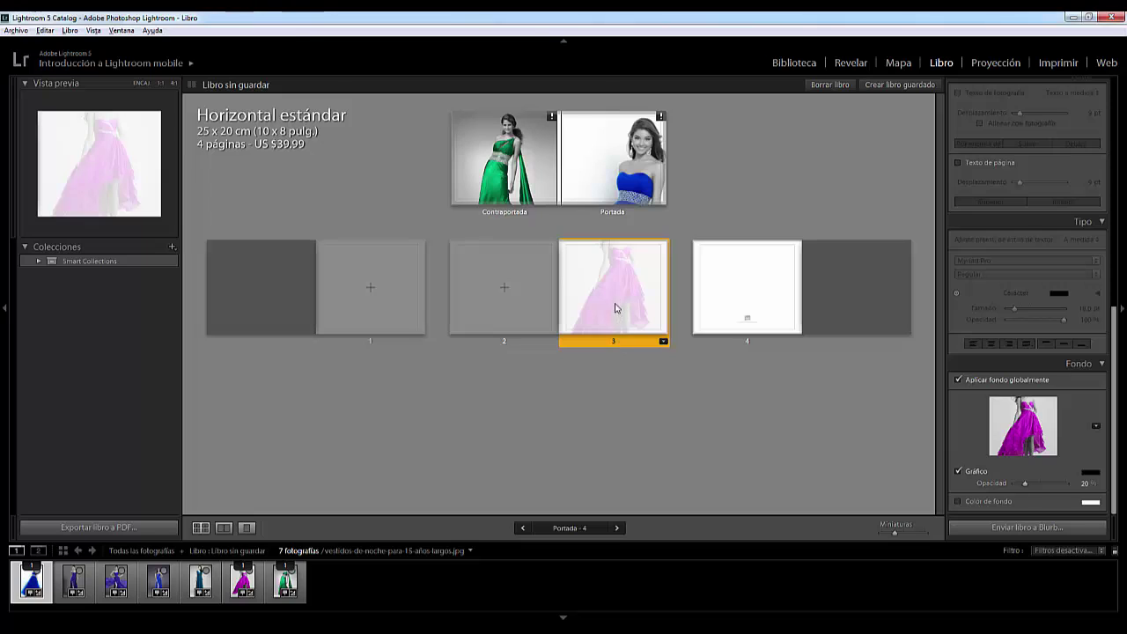
click(1023, 440)
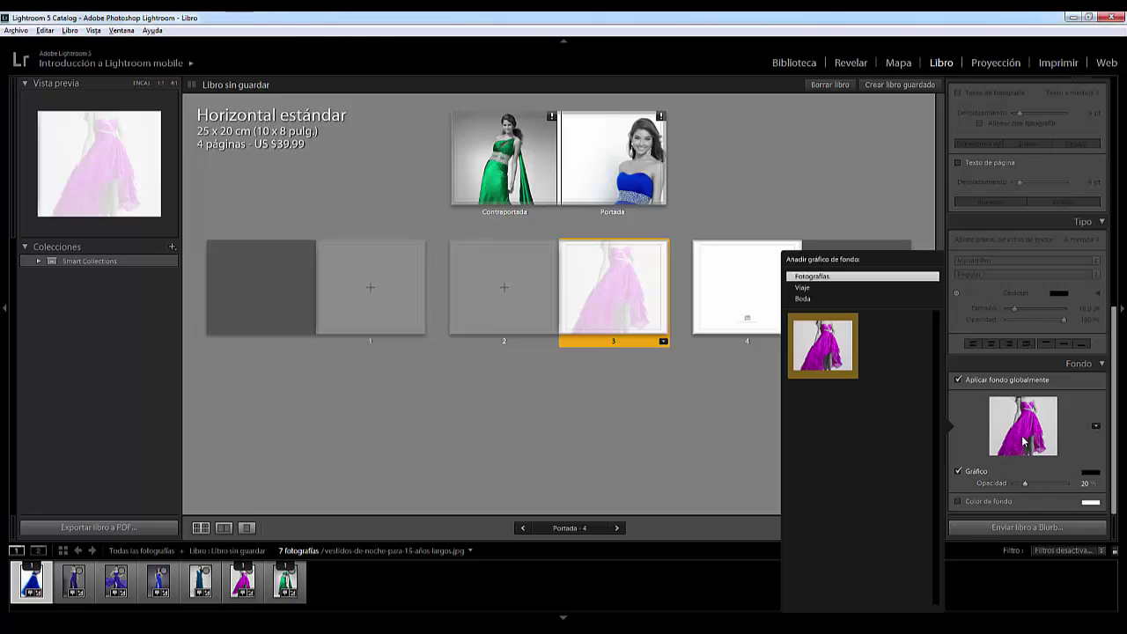
click(730, 304)
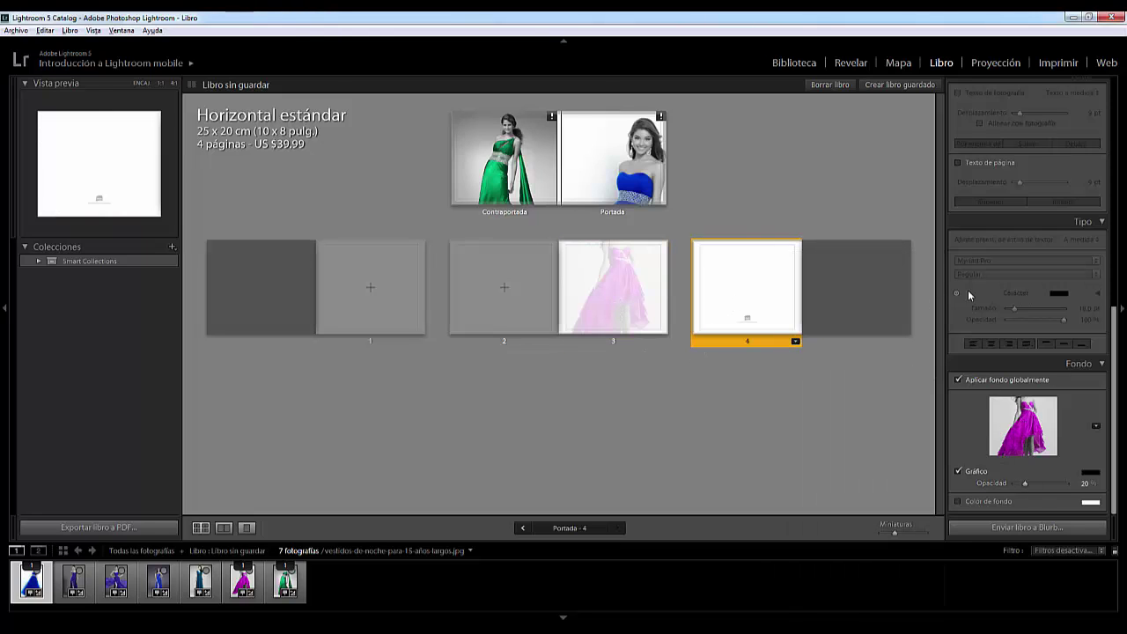
scroll(1080, 394, up, 10)
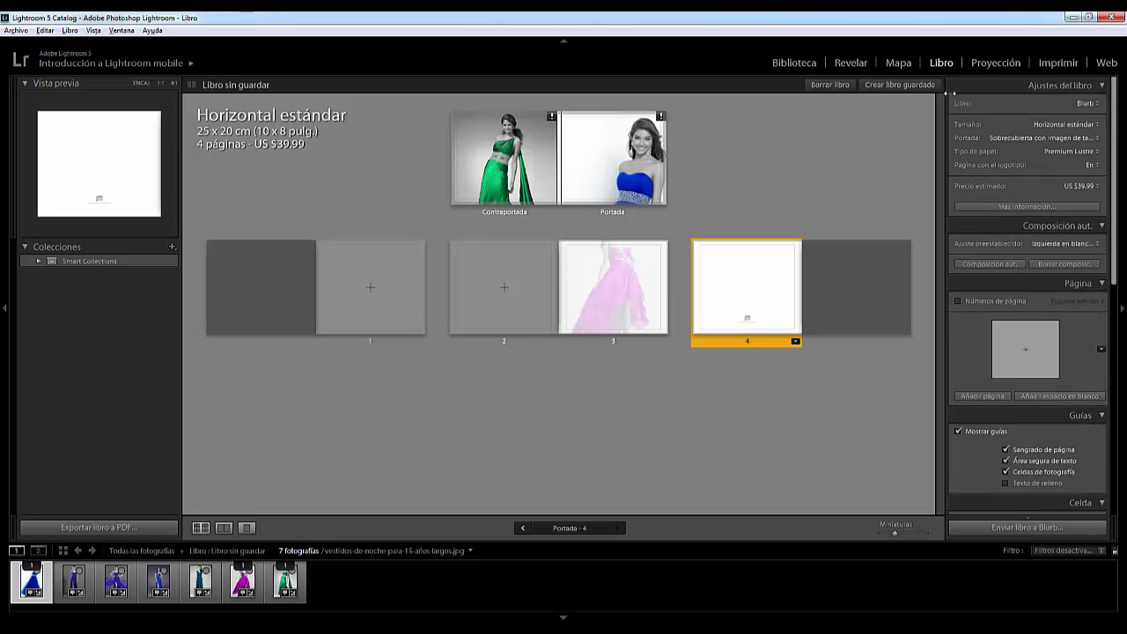
click(987, 64)
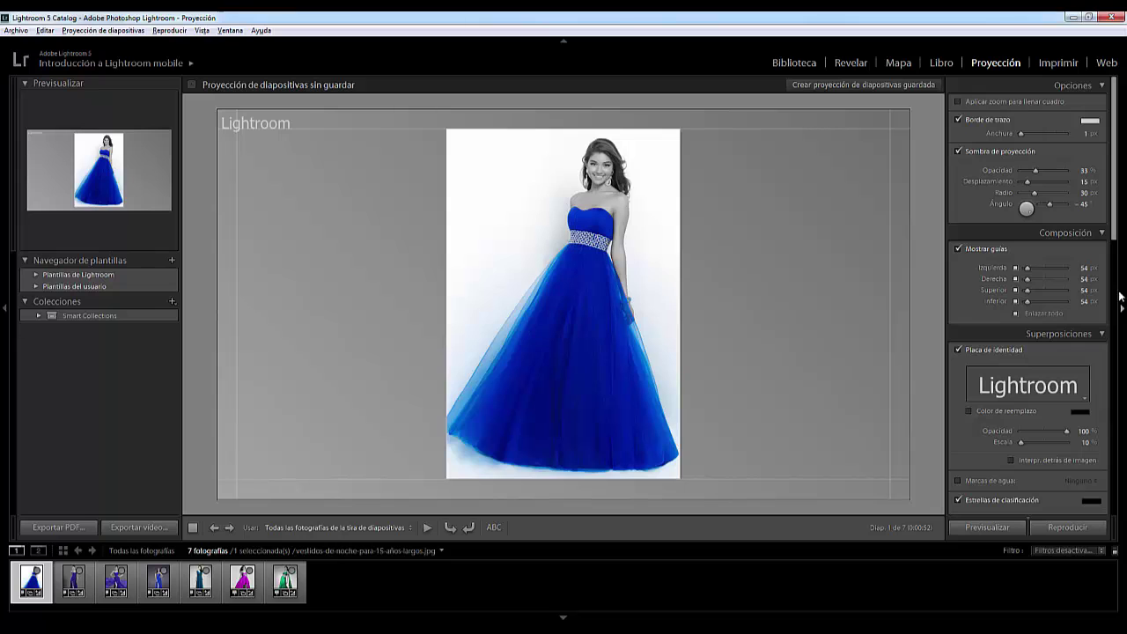
Link all slide margins, review the slideshow panels, and play the seven-photo slideshow
click(1027, 313)
scroll(1012, 389, down, 3)
scroll(1016, 389, down, 3)
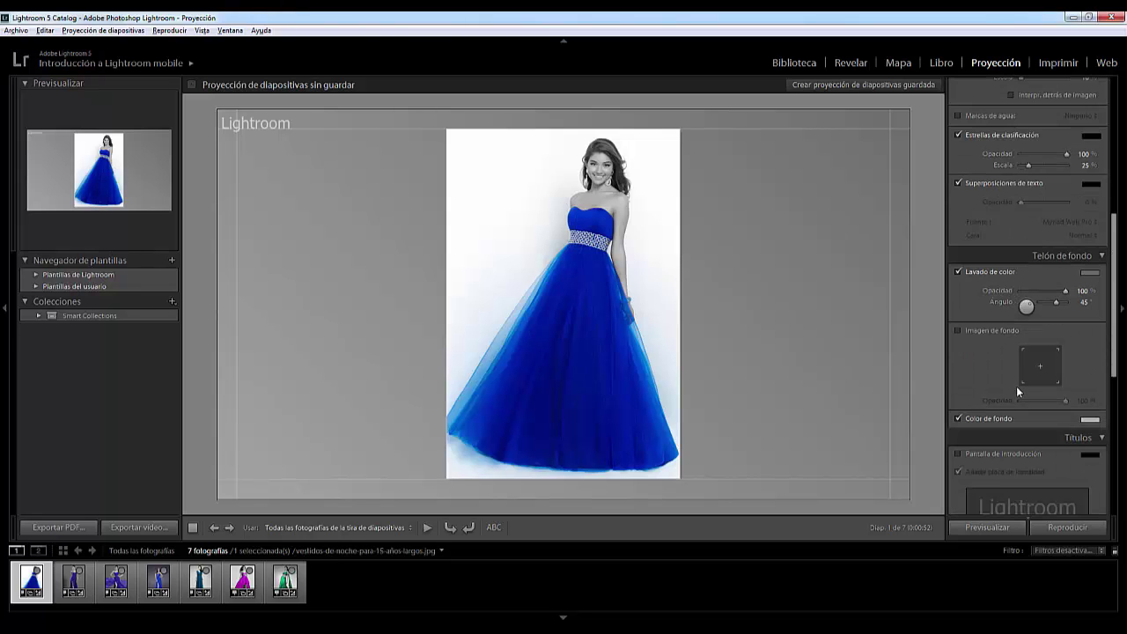
scroll(1017, 386, down, 4)
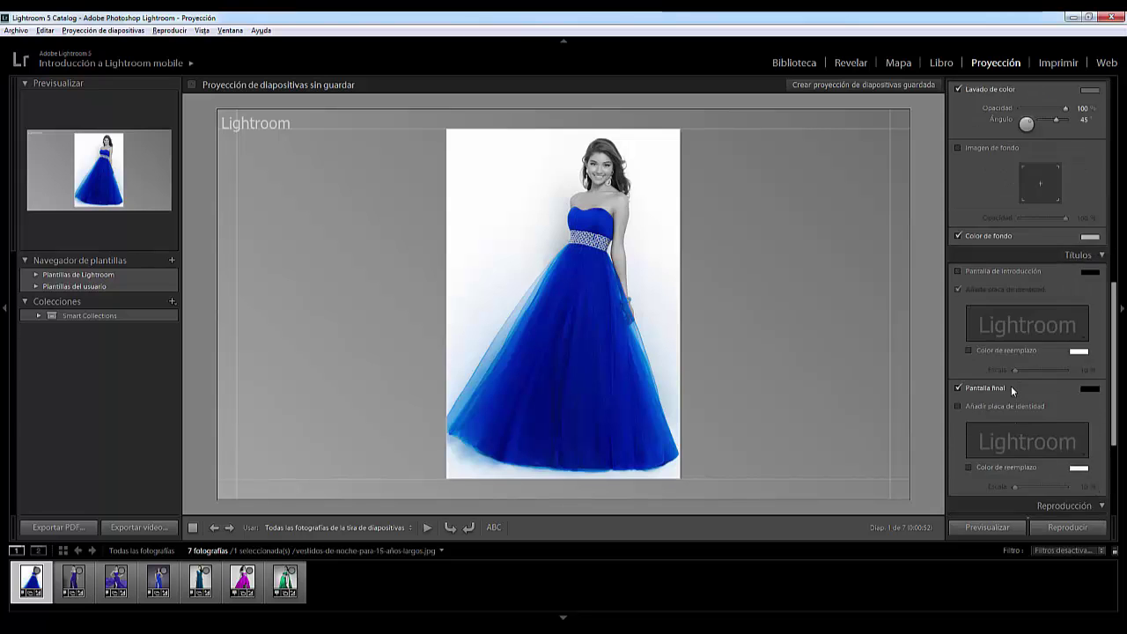
scroll(1011, 386, down, 2)
scroll(1011, 379, up, 3)
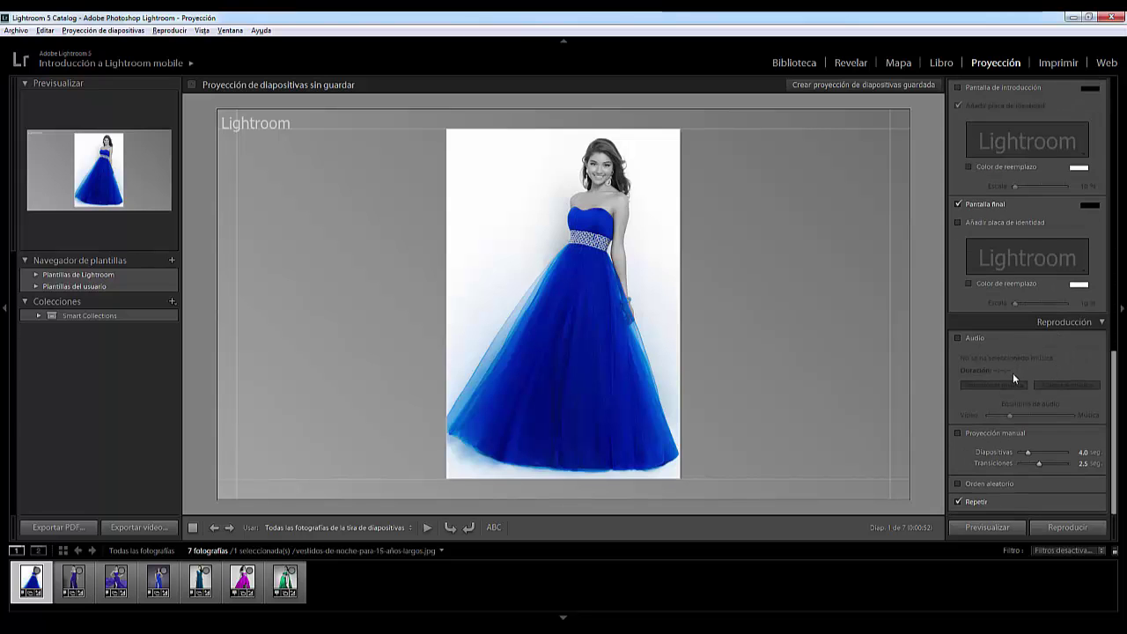
scroll(1012, 371, up, 4)
scroll(1012, 369, up, 4)
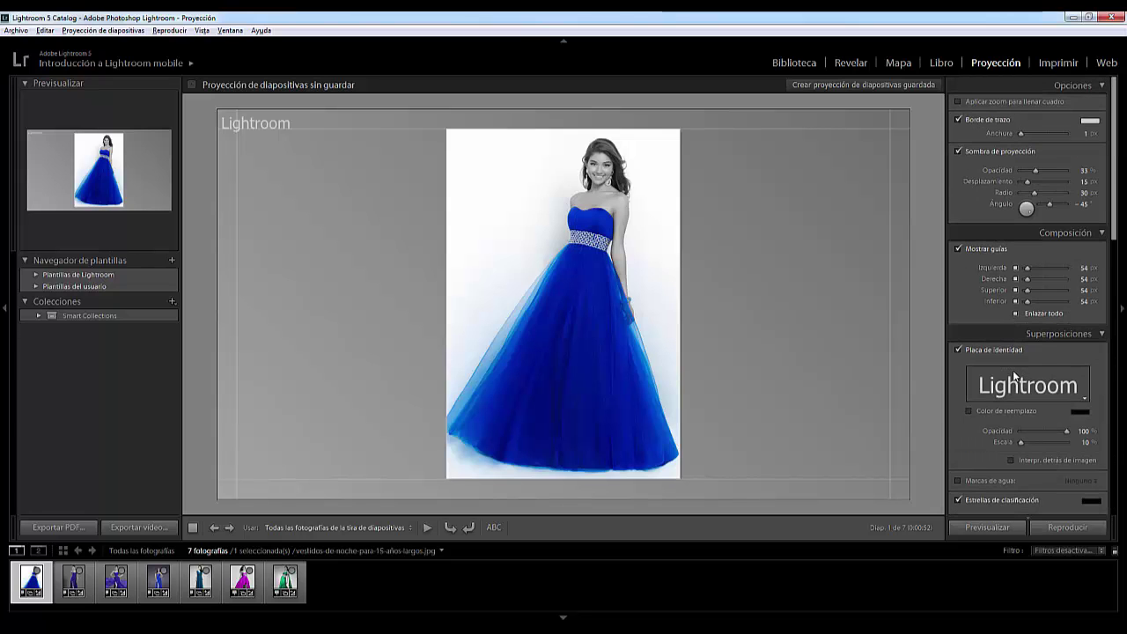
click(429, 528)
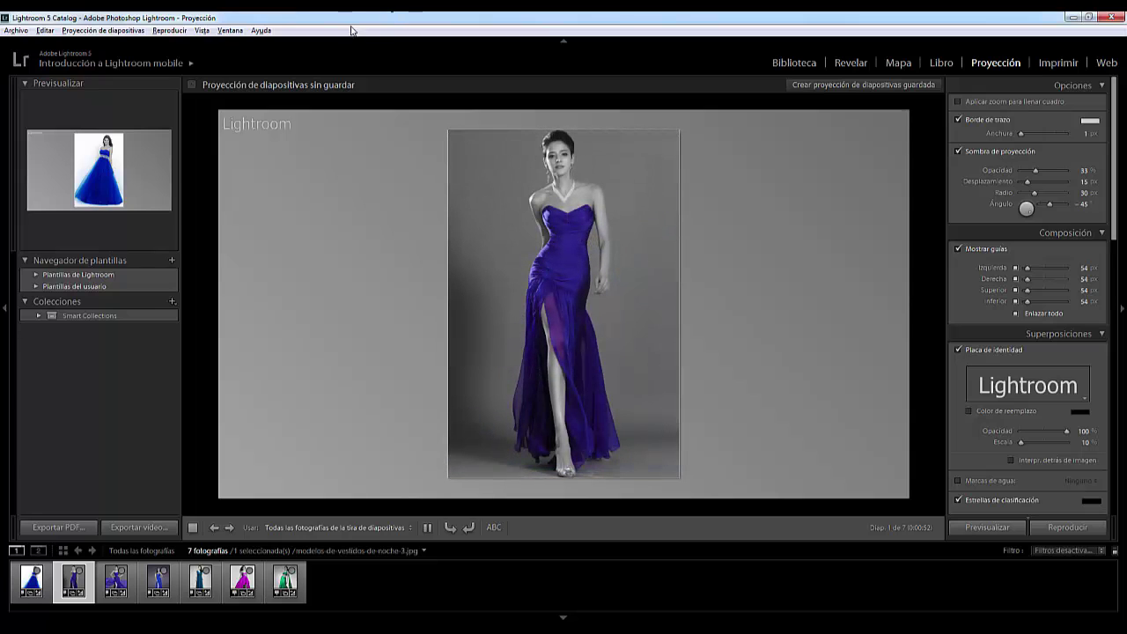
Watch the slideshow, then move to printing the purple-dress photo on a Letter page
click(1059, 66)
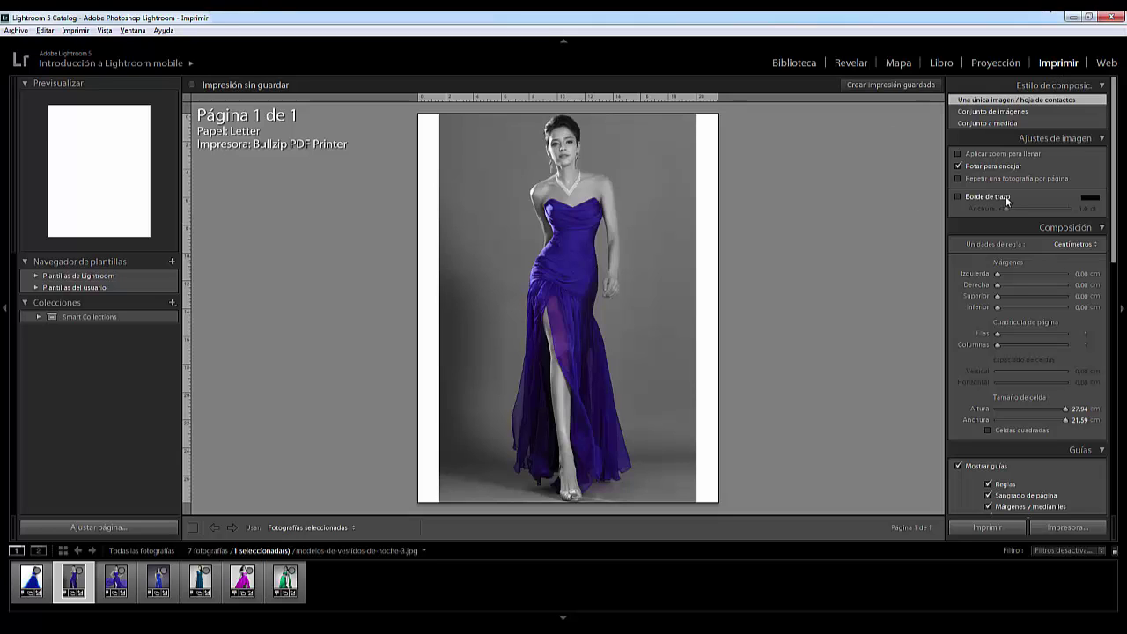
Build a custom picture package with 10×15, 7×9, 5×7.5, 6×13 and 13×18 cells over two pages
click(990, 114)
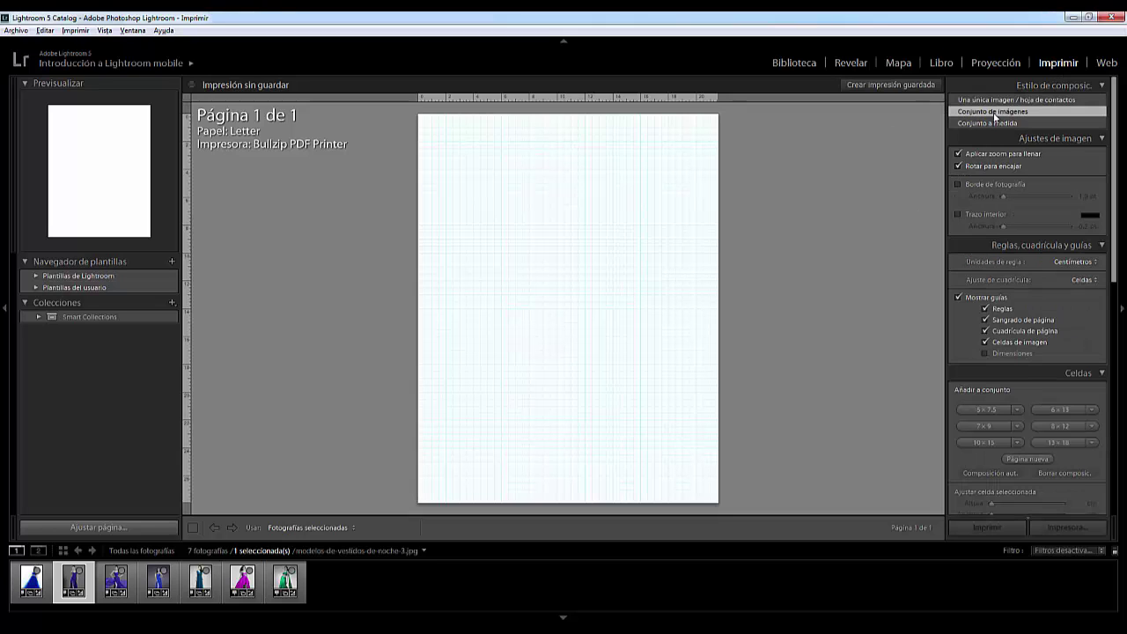
scroll(1015, 278, down, 5)
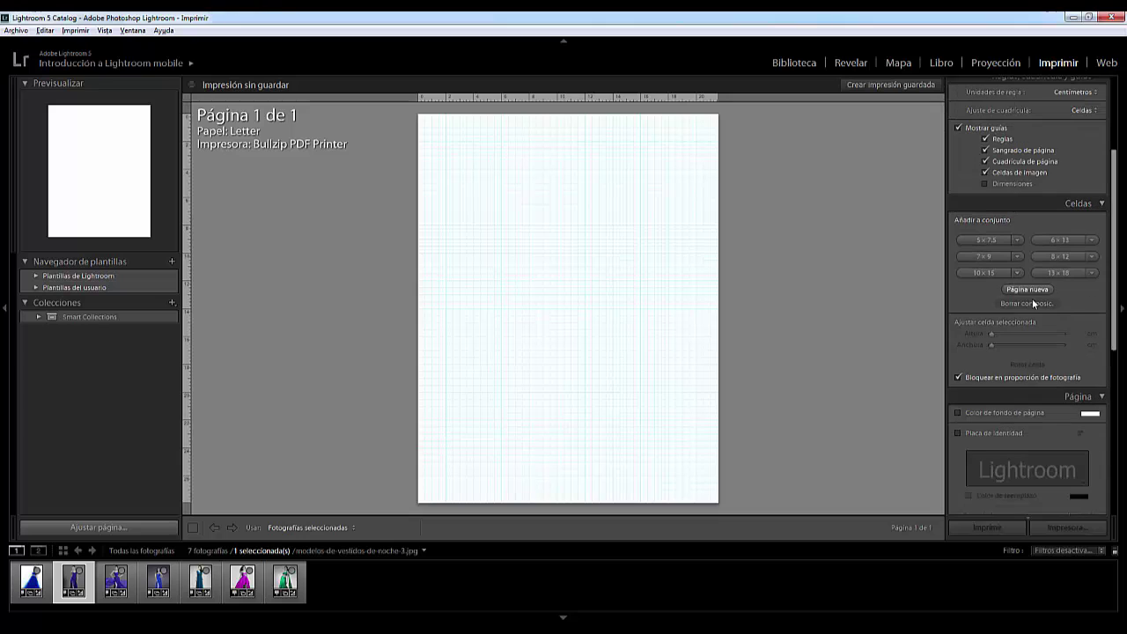
click(984, 273)
click(990, 257)
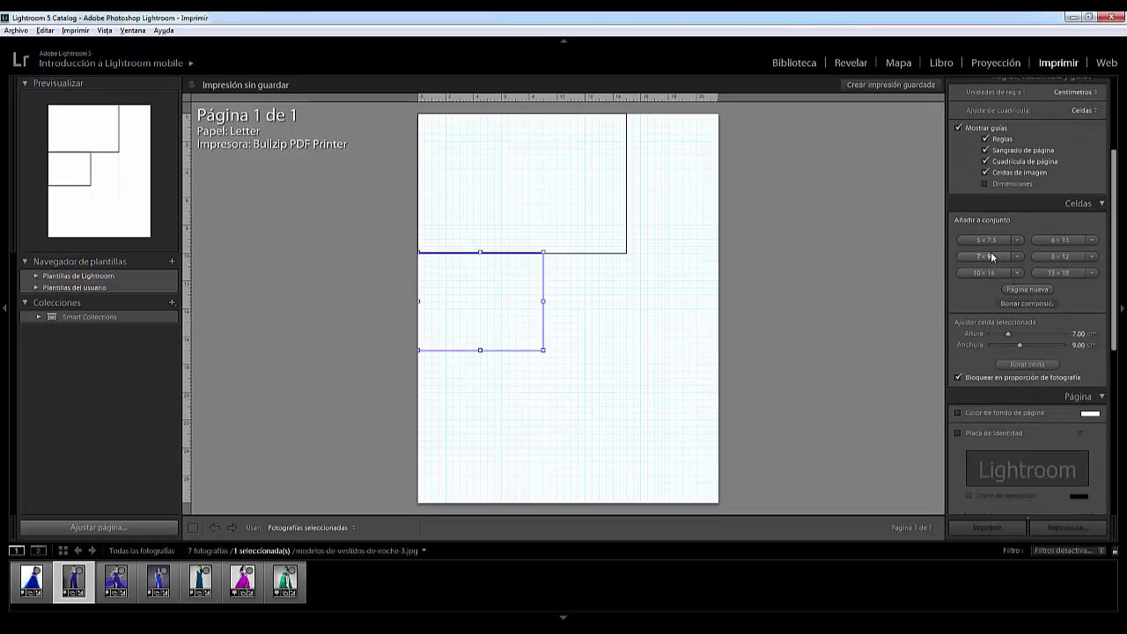
click(988, 240)
click(1046, 239)
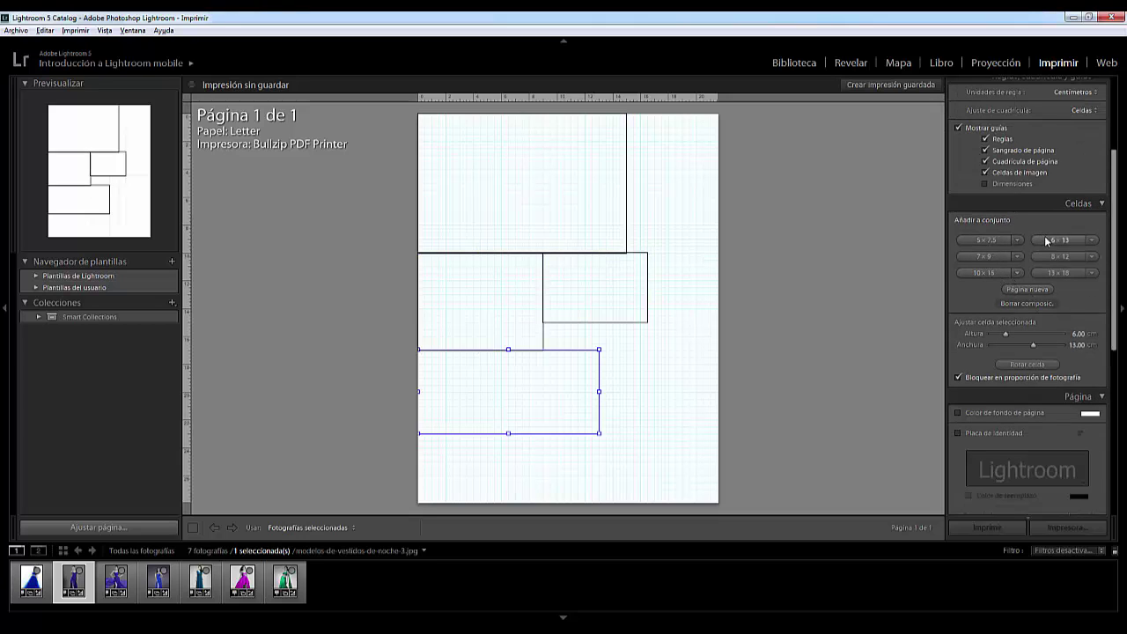
click(1061, 273)
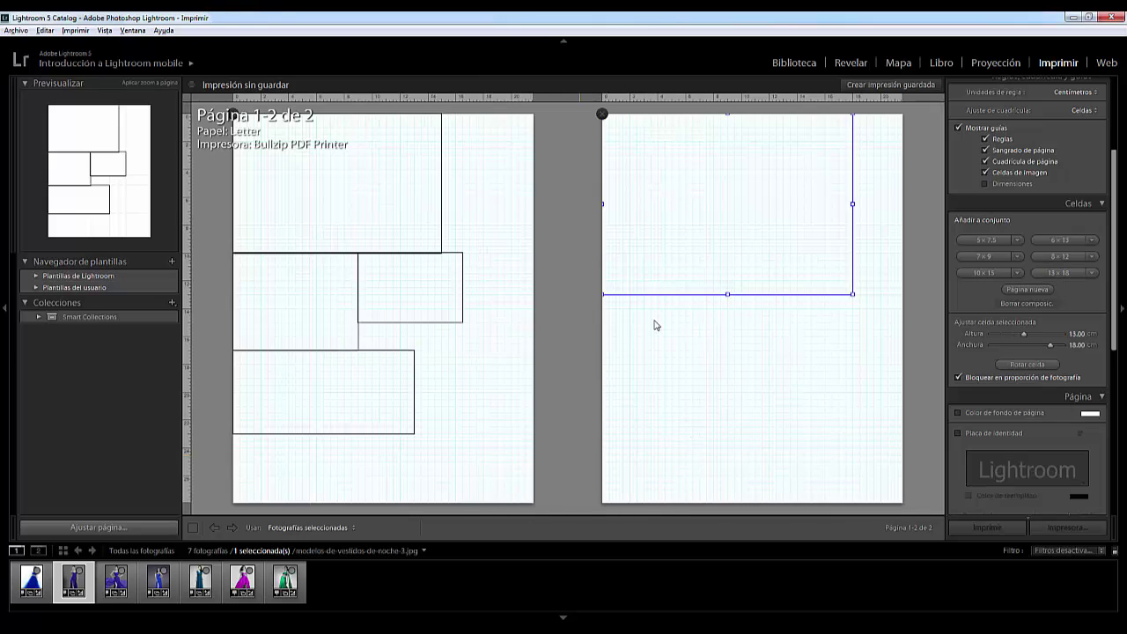
Fill two page-1 cells with the green-dress photo and place the magenta dress on page 2
click(280, 583)
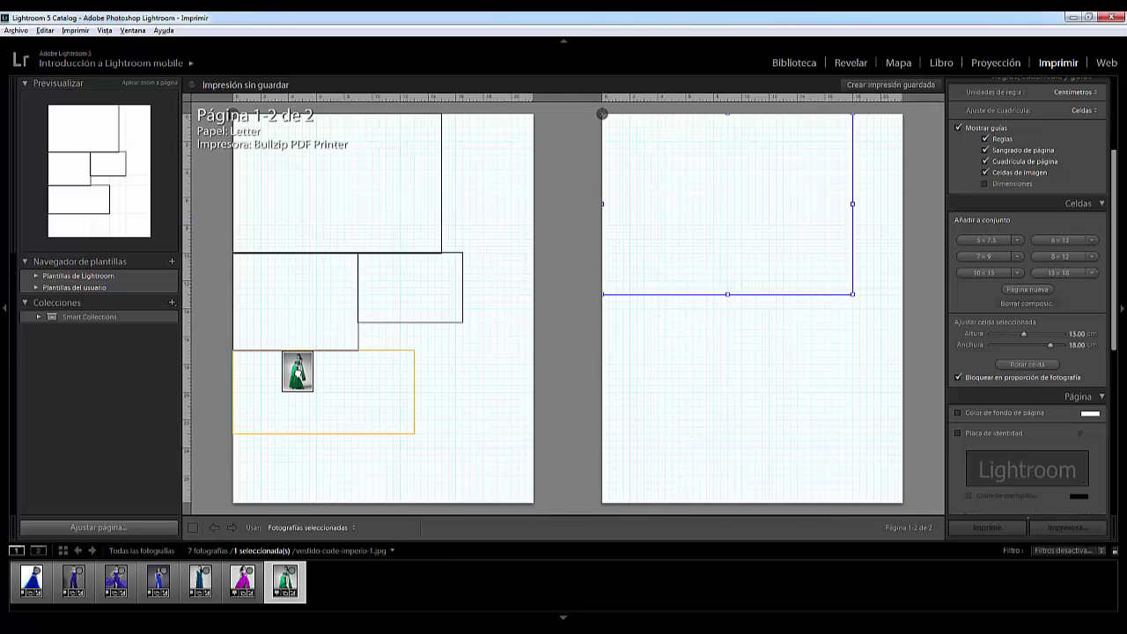
drag(283, 588, 300, 387)
mouse_move(284, 588)
mouse_down()
mouse_move(331, 264)
mouse_move(352, 210)
mouse_up()
mouse_move(242, 581)
mouse_down()
mouse_move(643, 327)
mouse_move(703, 276)
mouse_up()
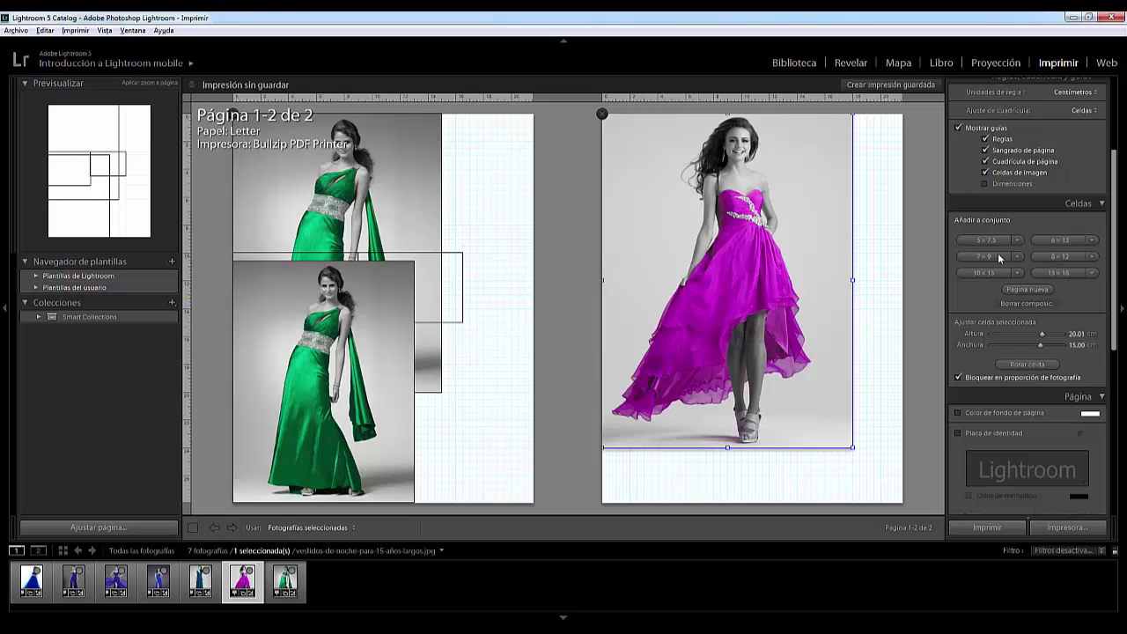
click(1050, 531)
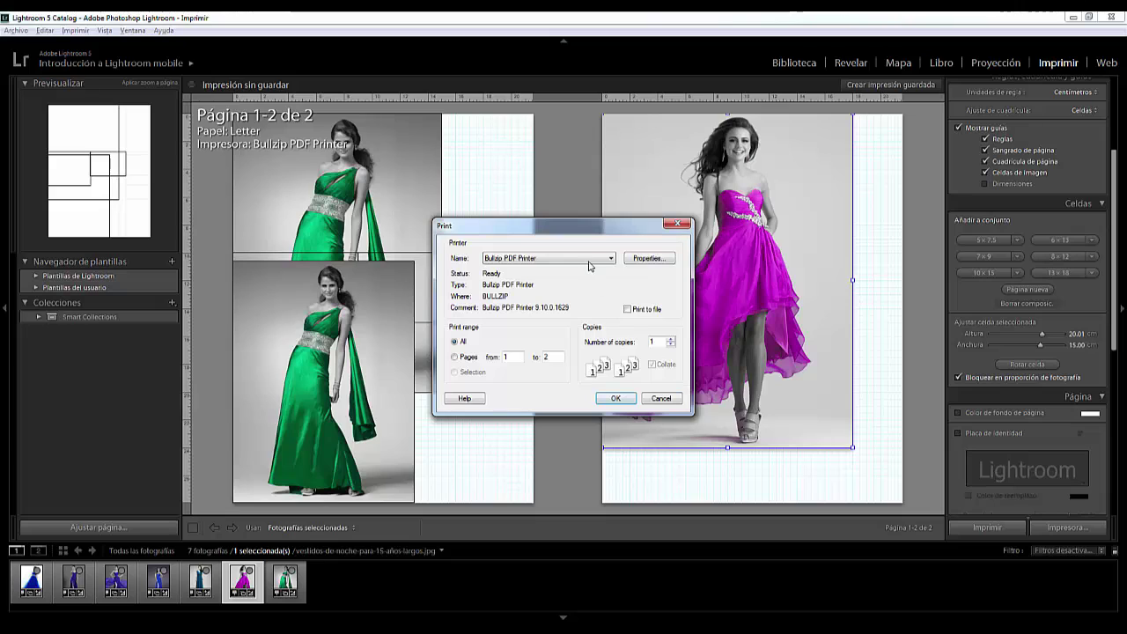
click(591, 257)
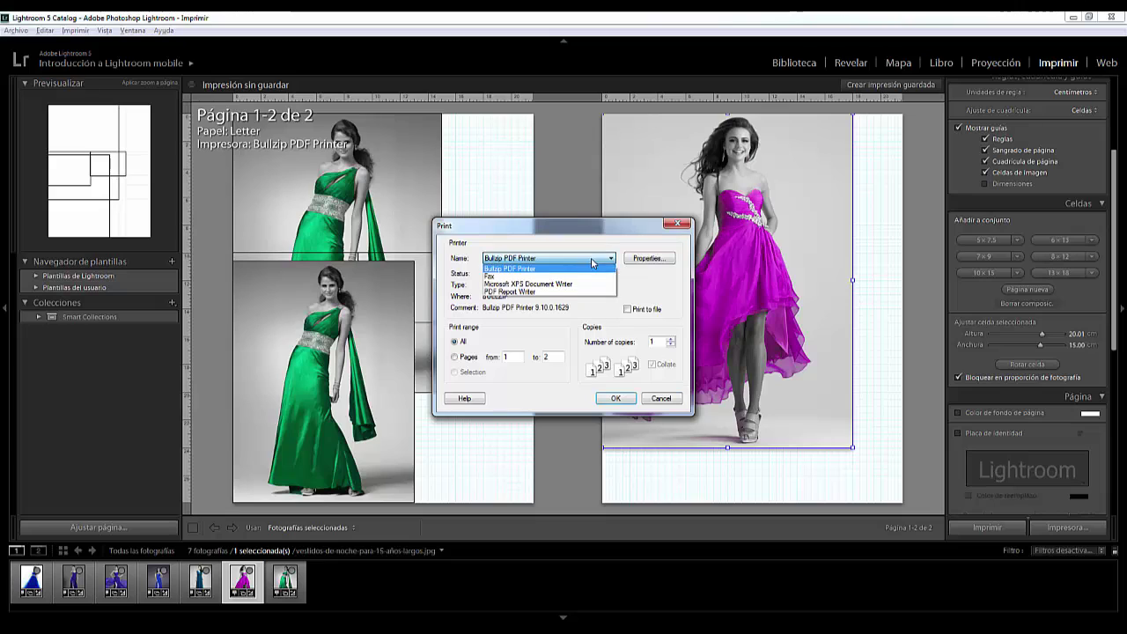
click(661, 402)
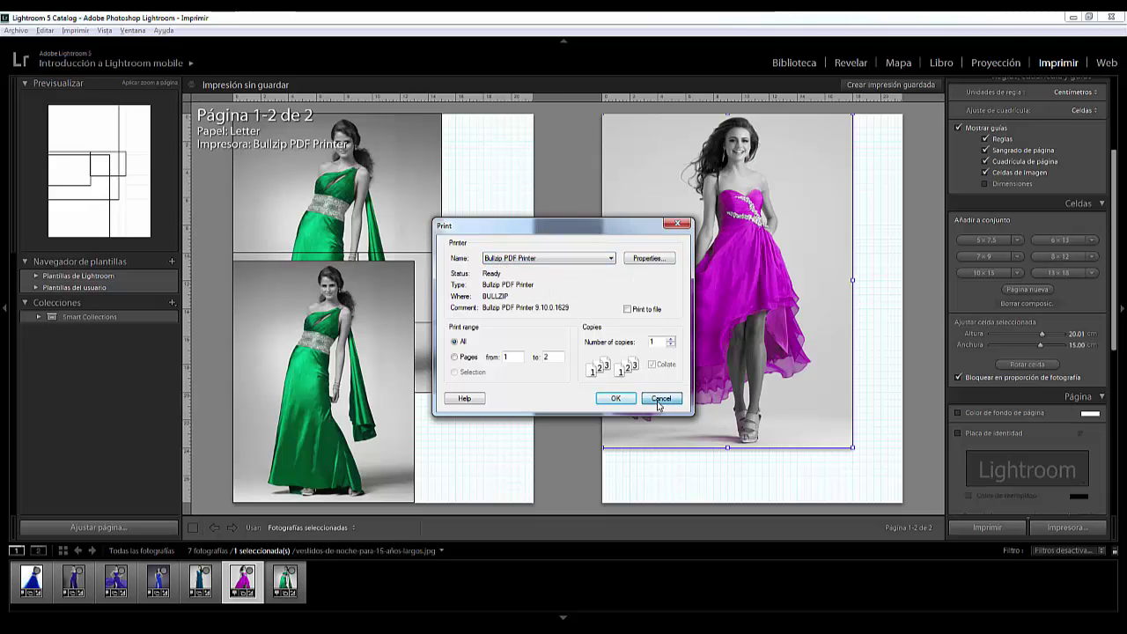
click(661, 398)
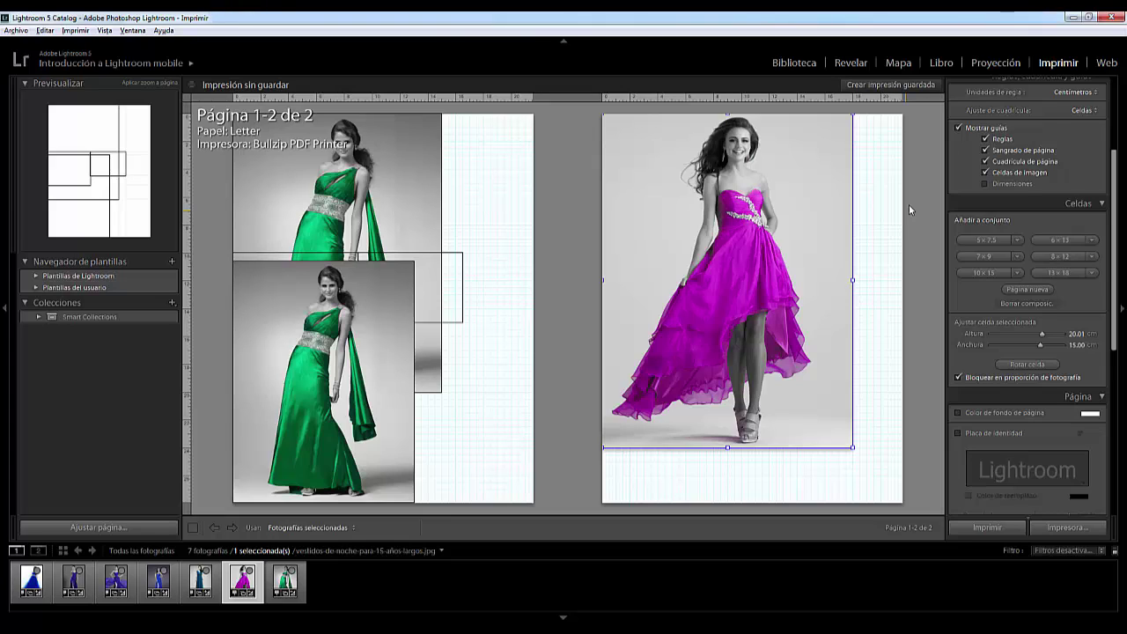
mouse_move(727, 280)
click(1114, 62)
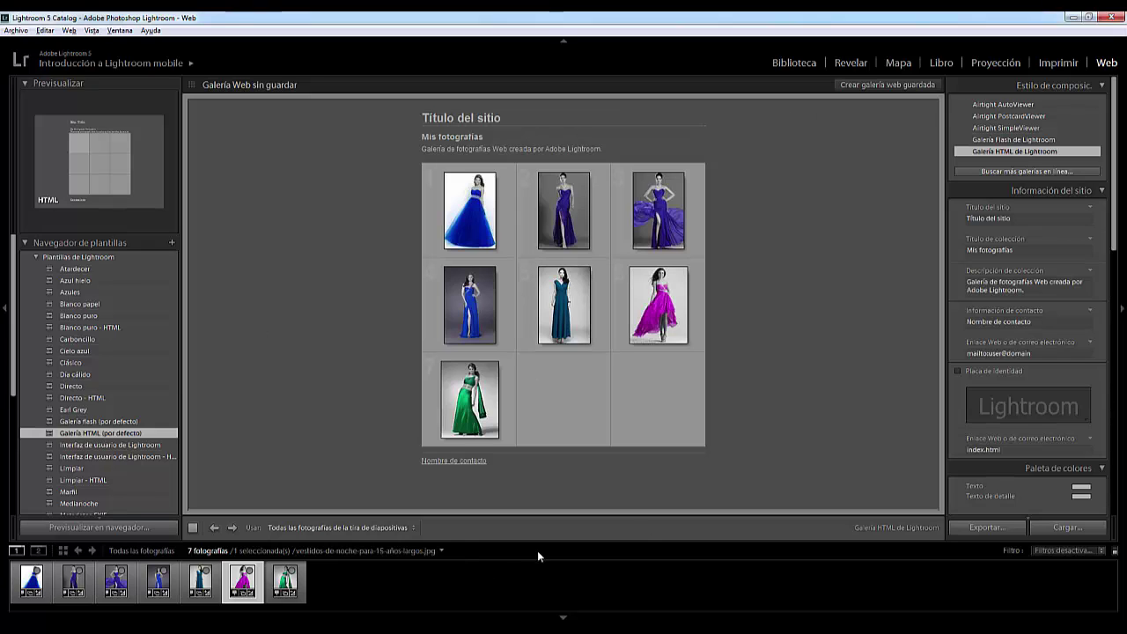
Try the Flash and PostcardViewer gallery styles, settle on Airtight AutoViewer, and play to photo 4
click(992, 140)
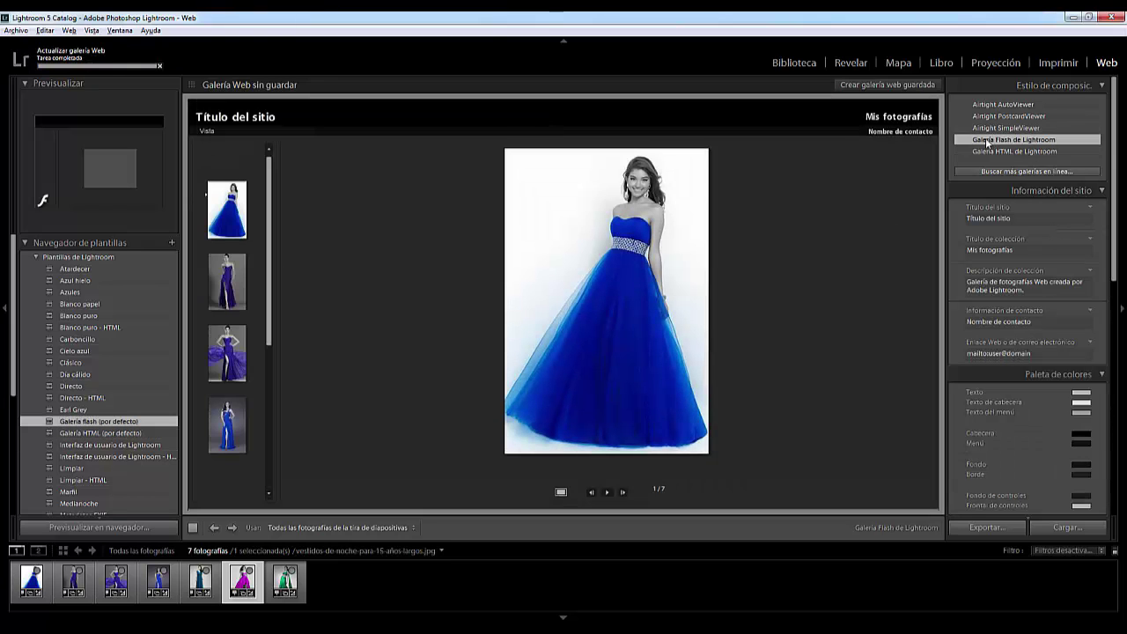
click(1011, 117)
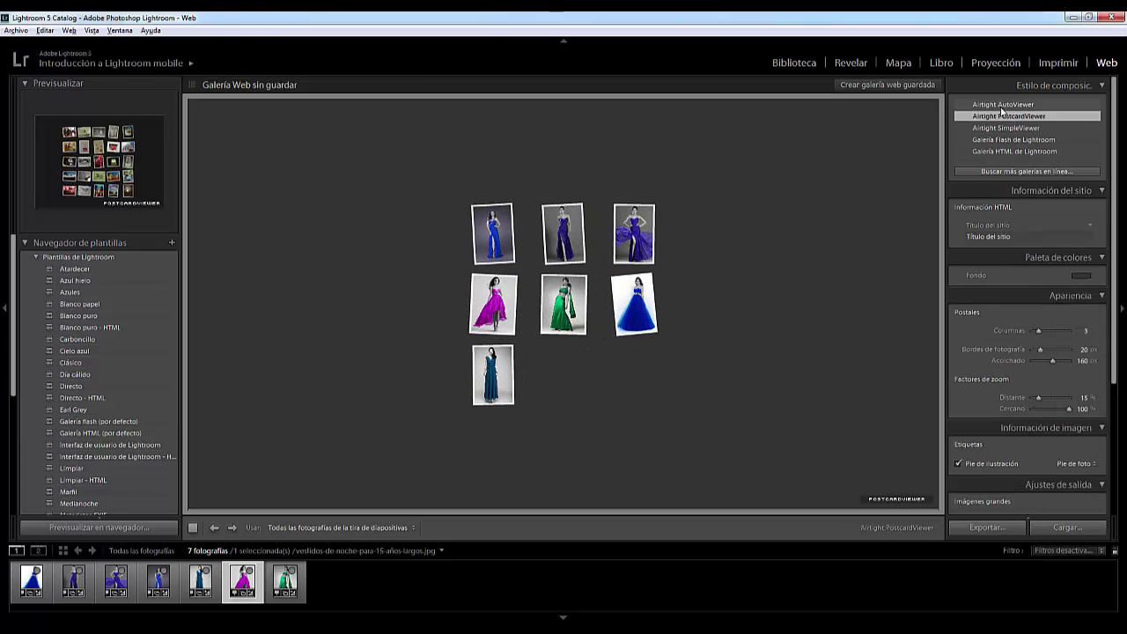
click(1004, 105)
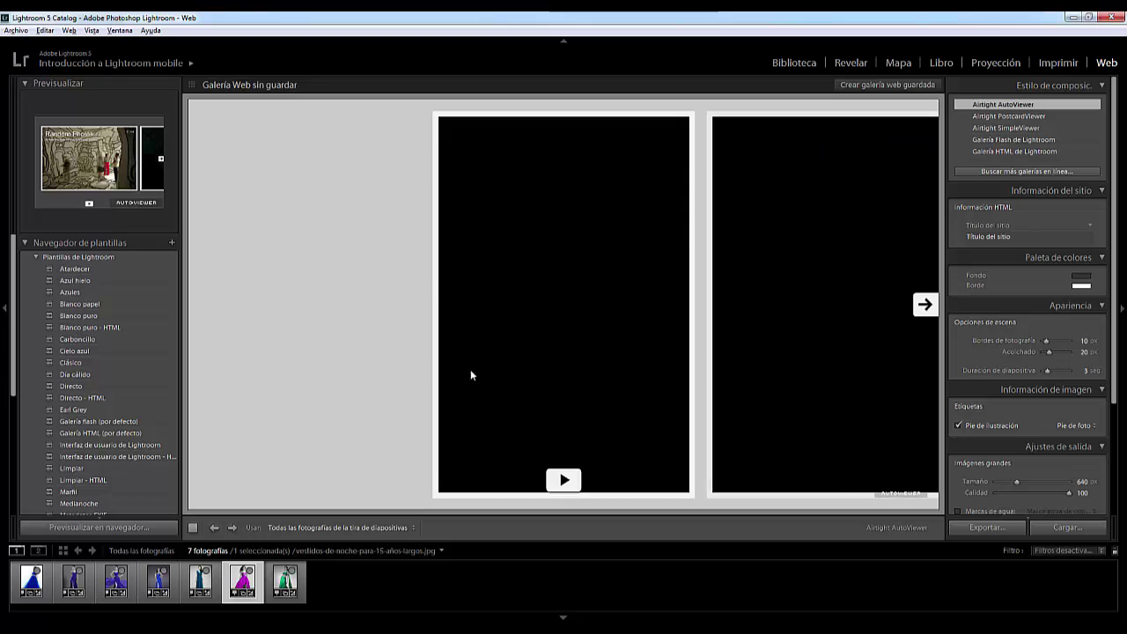
click(923, 304)
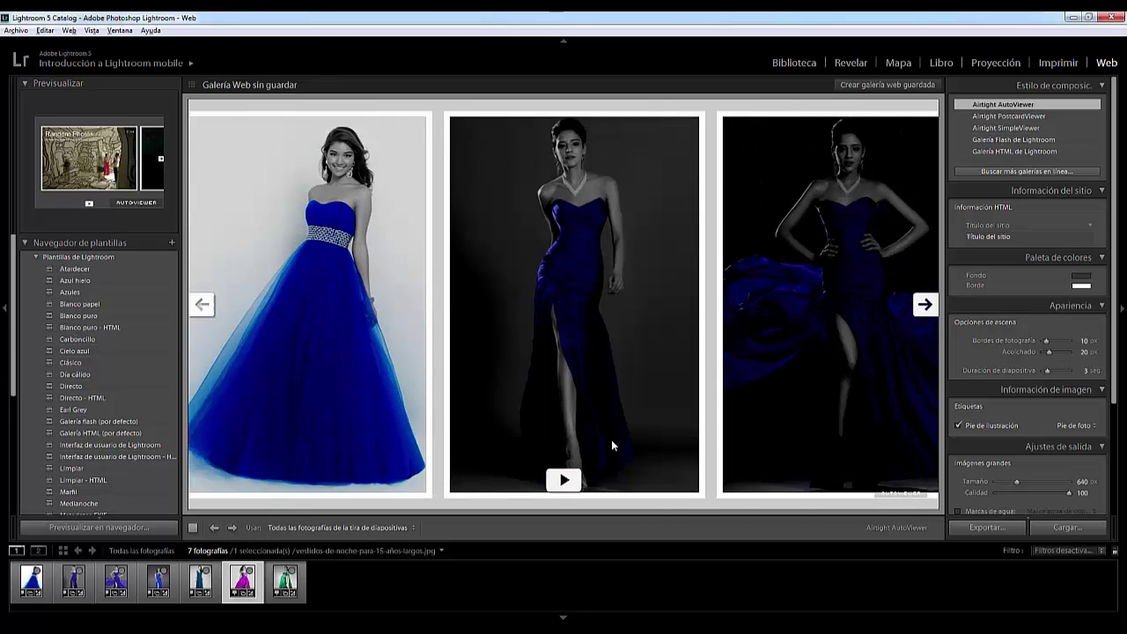
click(565, 481)
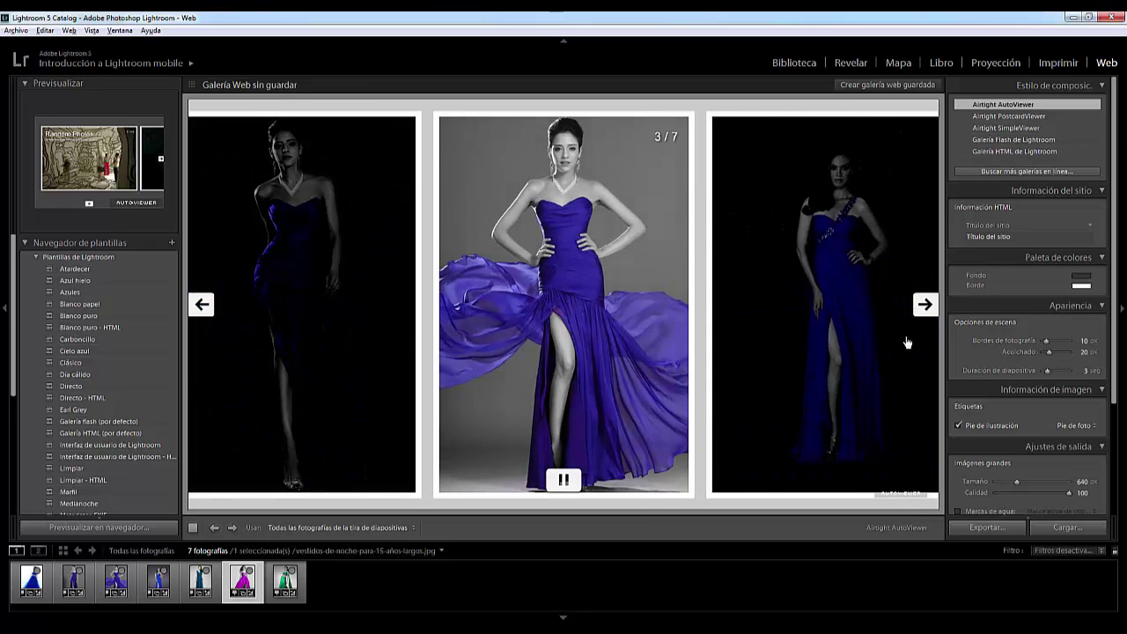
click(925, 305)
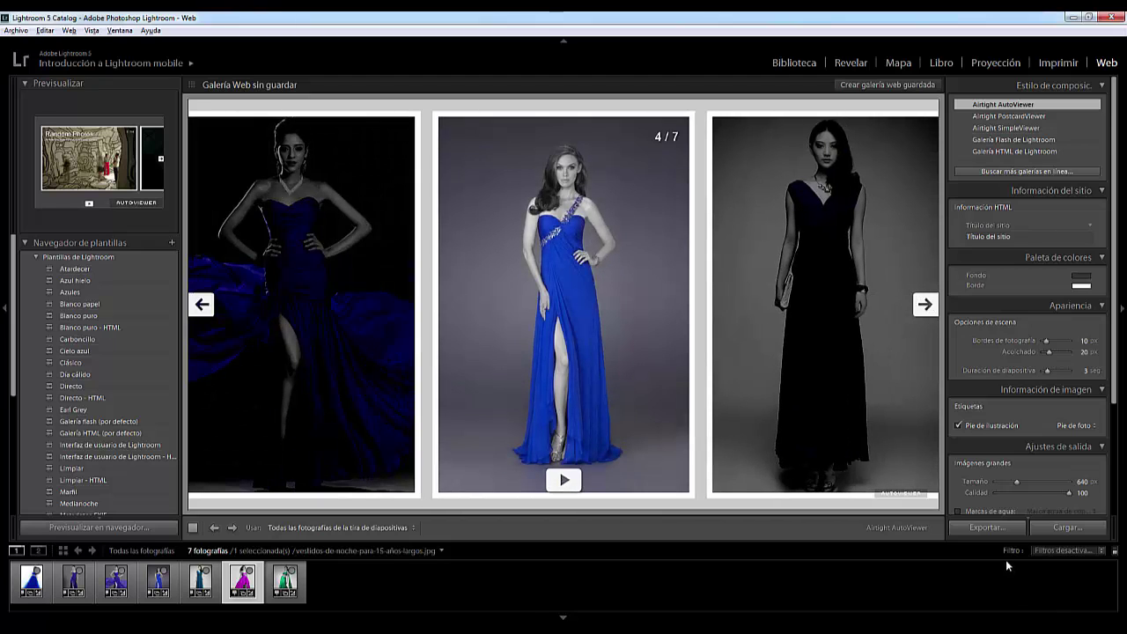